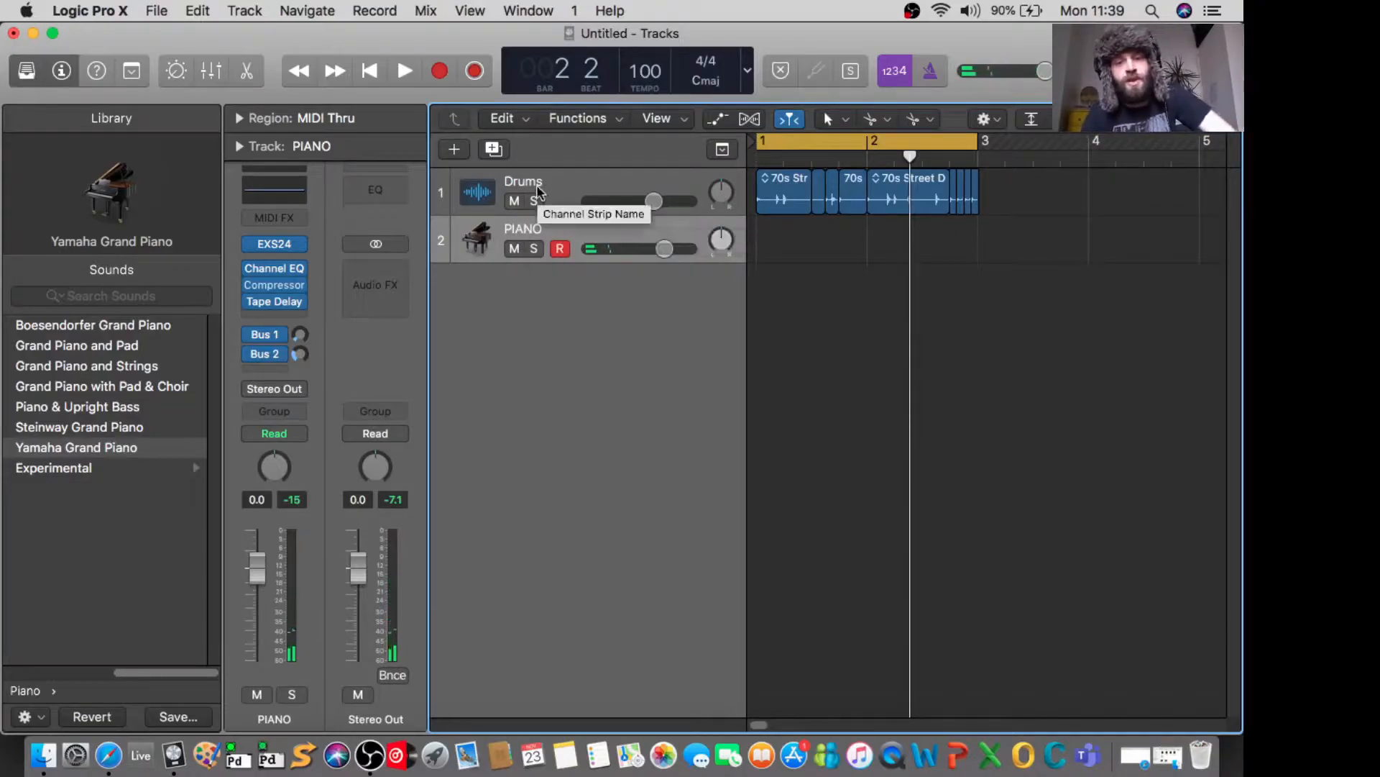
# Audition the two-bar drum loop, then record a piano take over it on the PIANO track.
pyautogui.press('space')
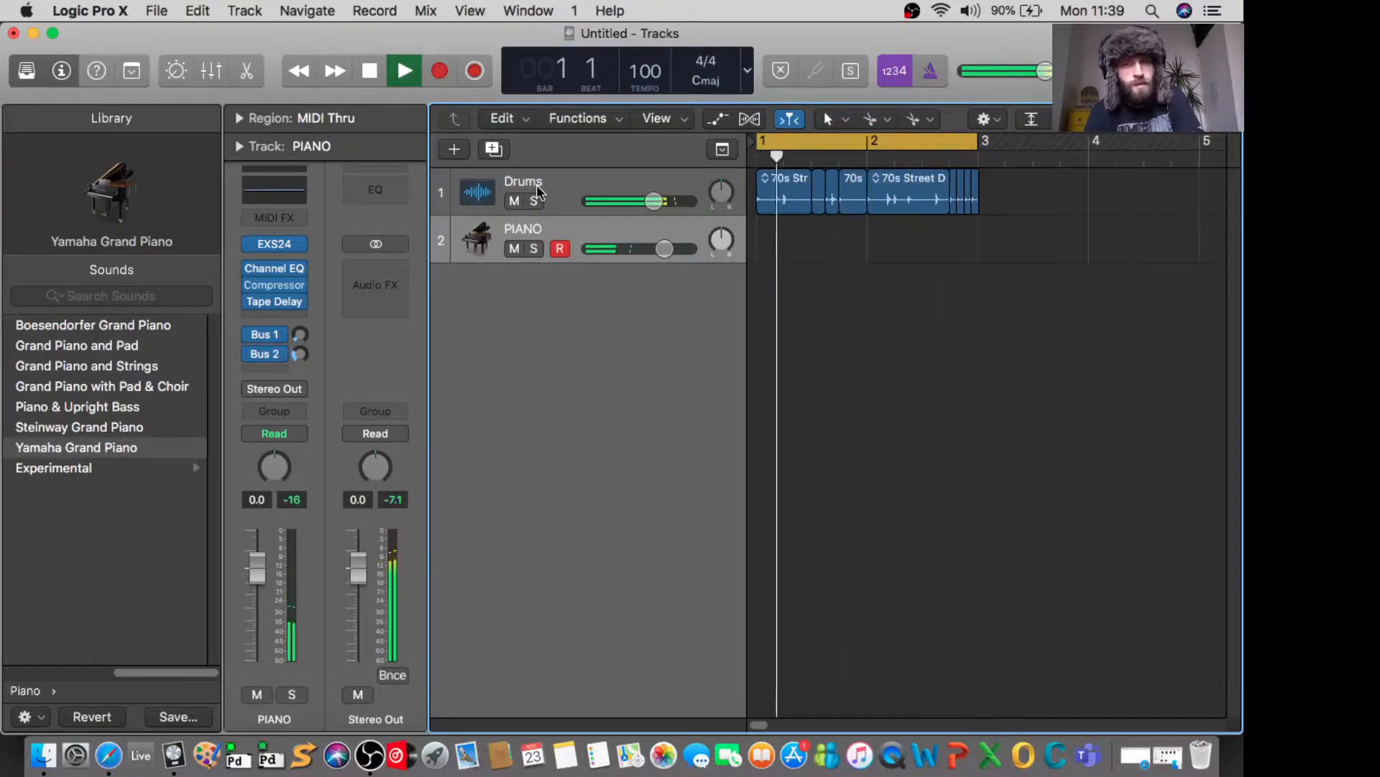
pyautogui.press('space')
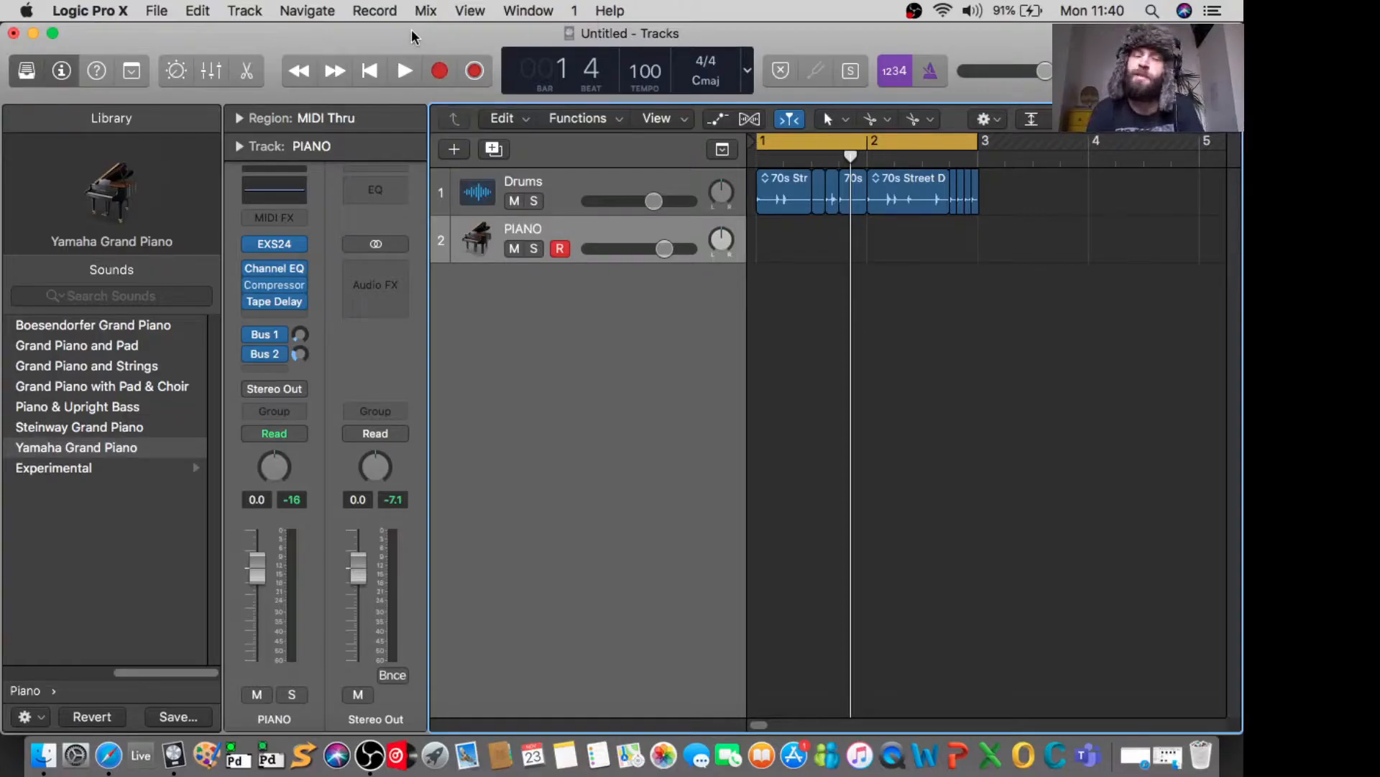
pyautogui.click(440, 71)
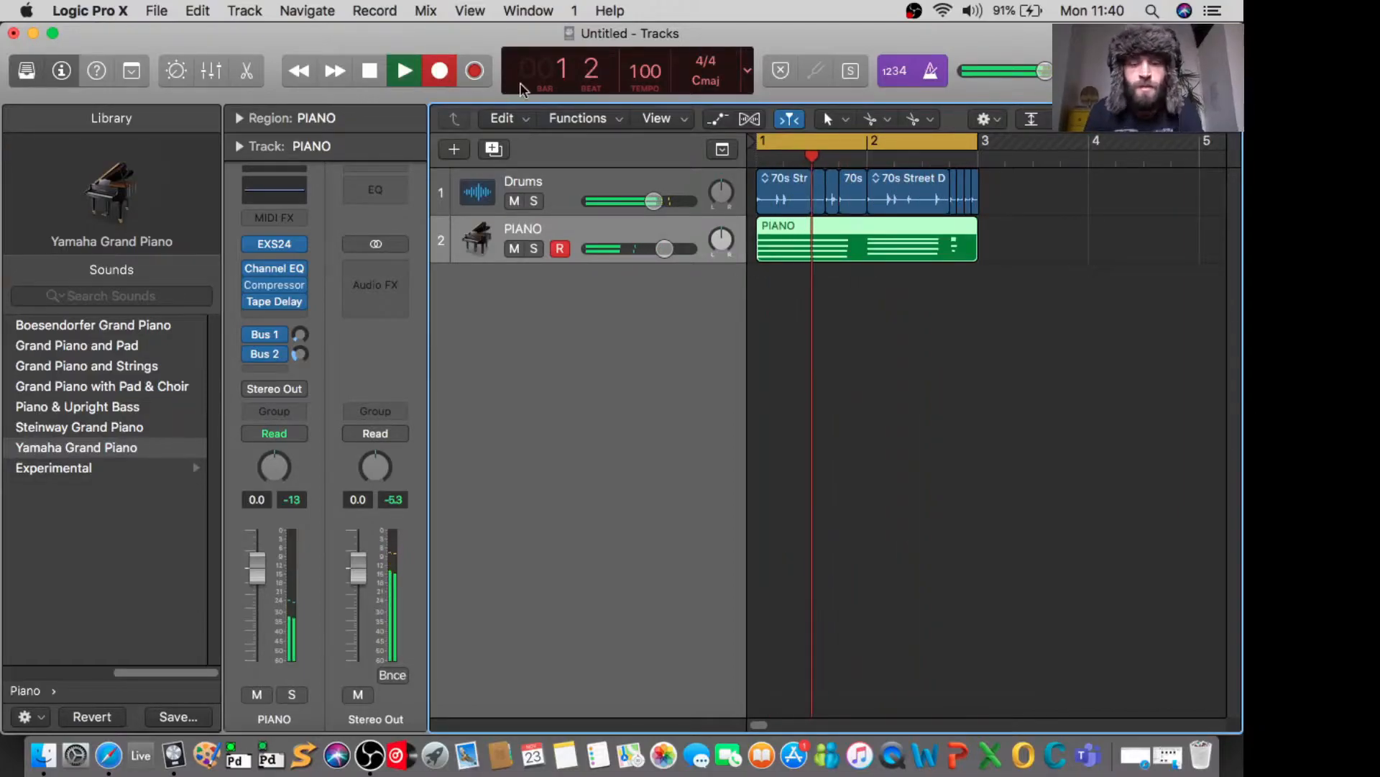
pyautogui.press('space')
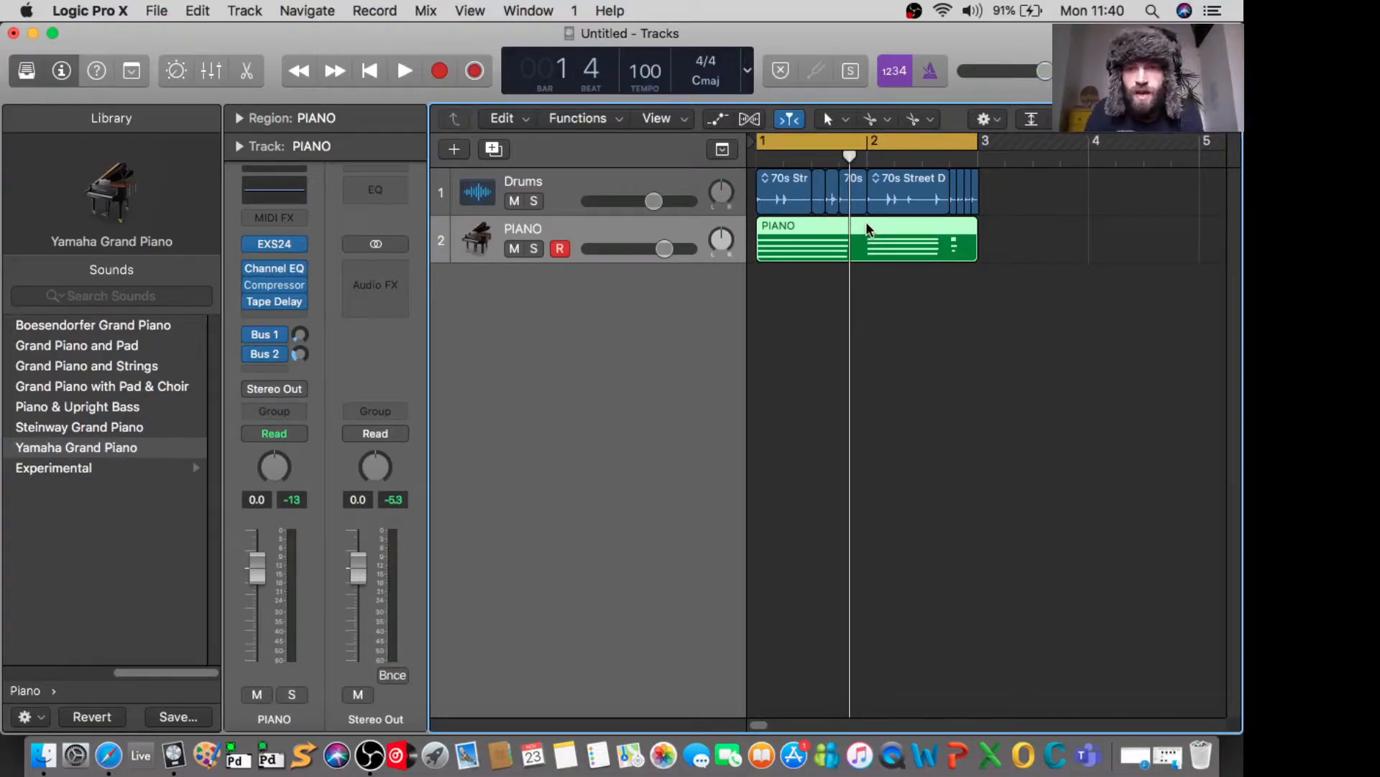
# Delete the recorded two-bar region from the PIANO track.
pyautogui.press('p')
pyautogui.press('p')
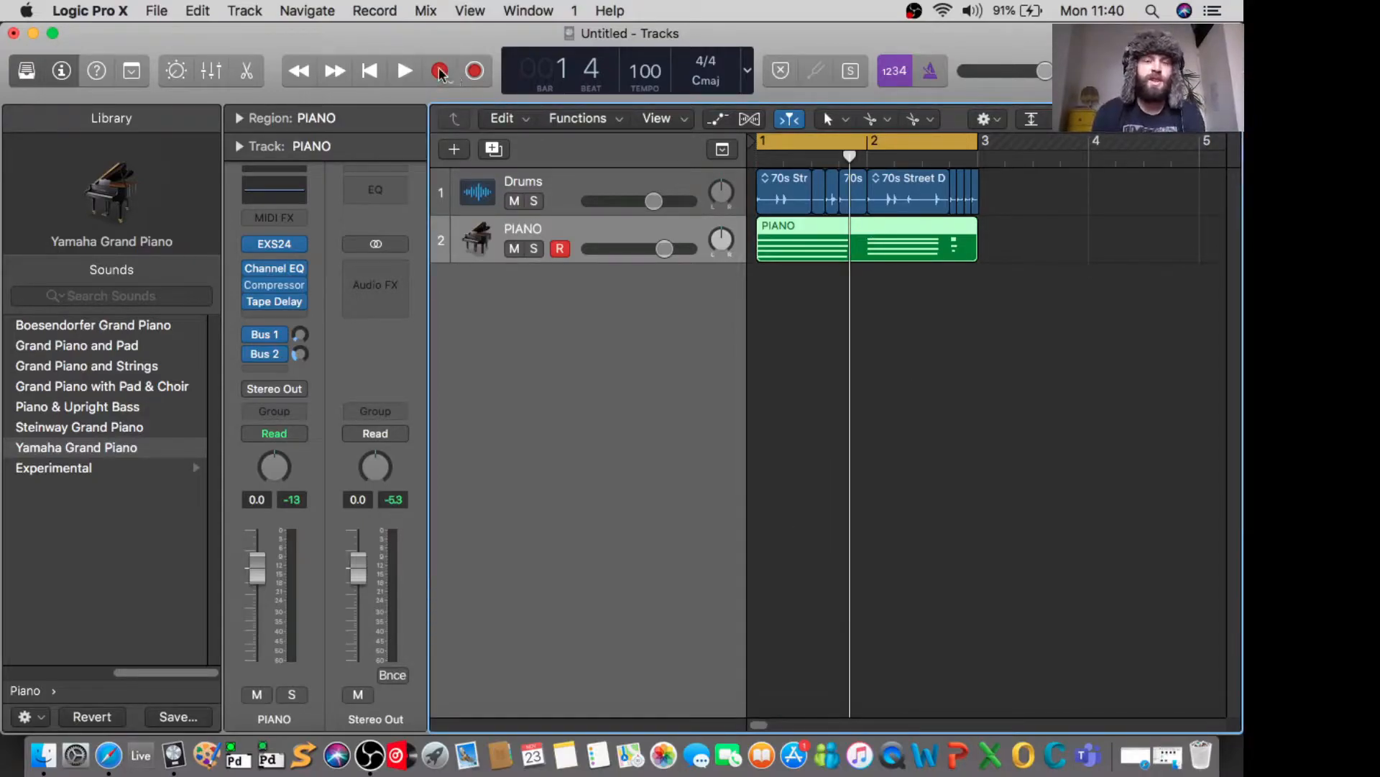
pyautogui.moveTo(1012, 236); pyautogui.dragTo(879, 252)
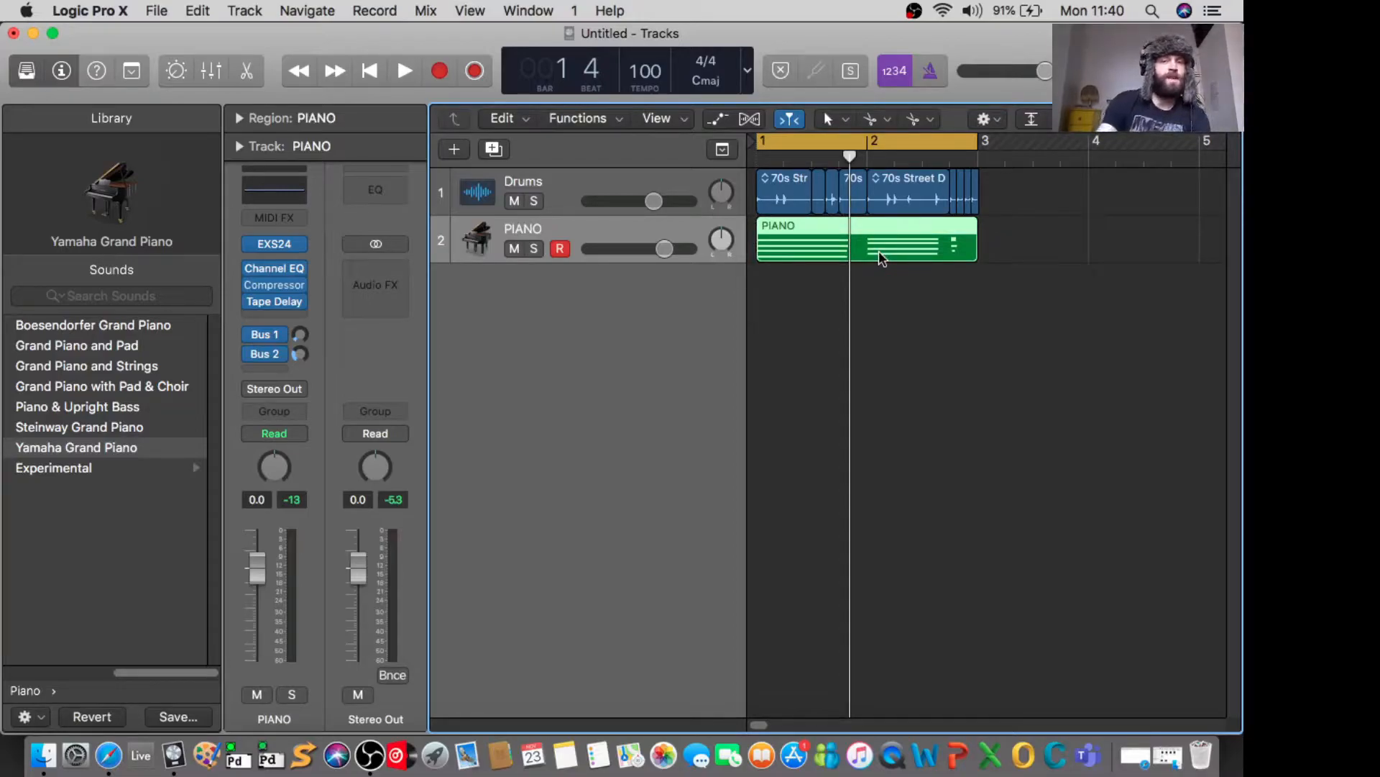
pyautogui.press('Delete')
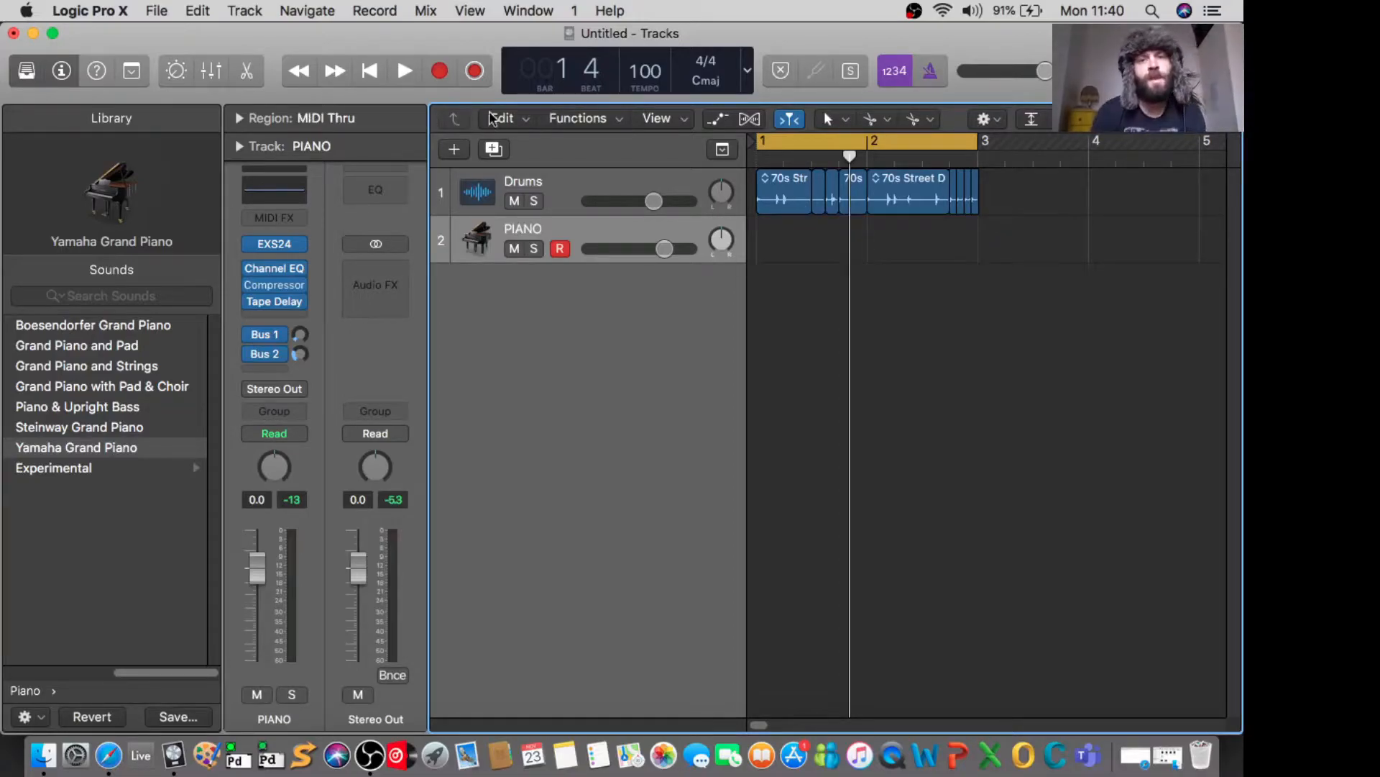
# Record another piano take across bars 1 and 2, and delete its region from the PIANO track.
pyautogui.click(439, 72)
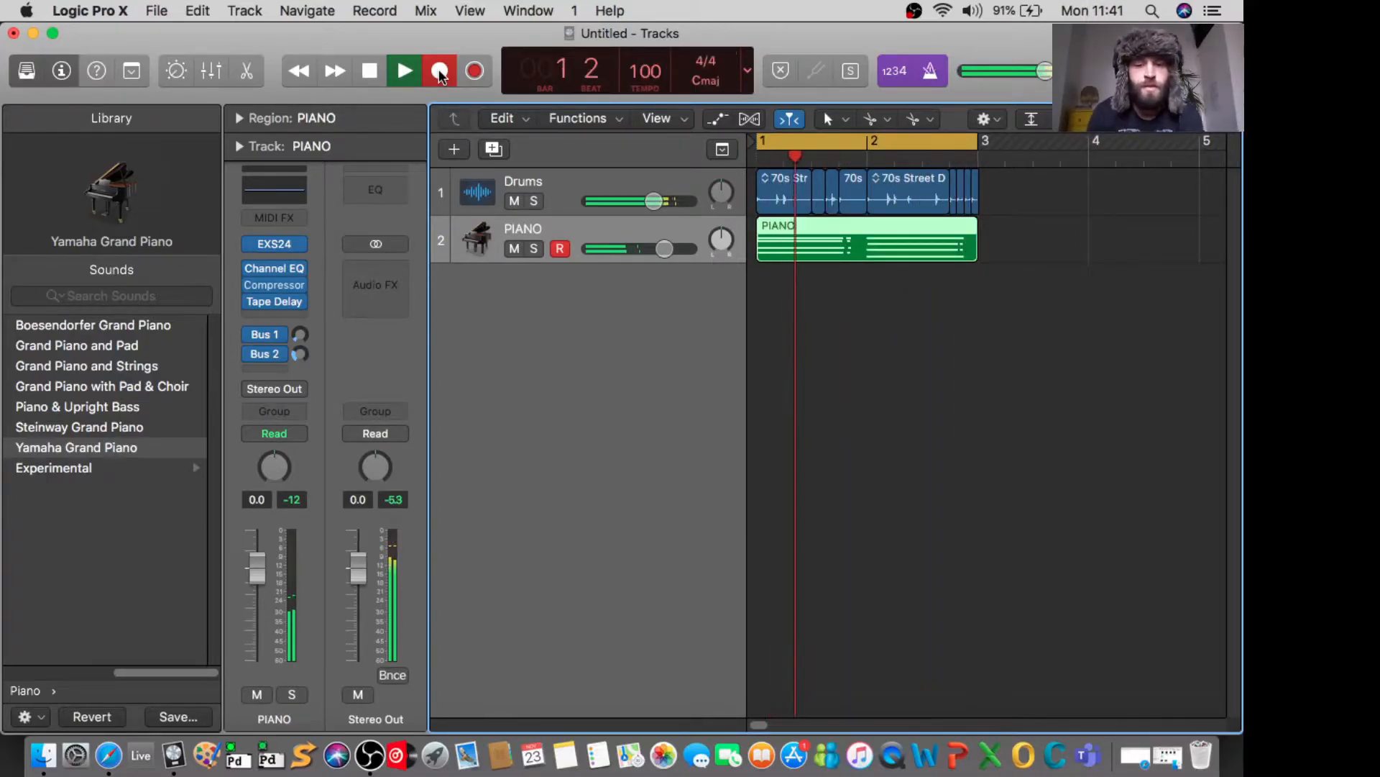
pyautogui.press('space')
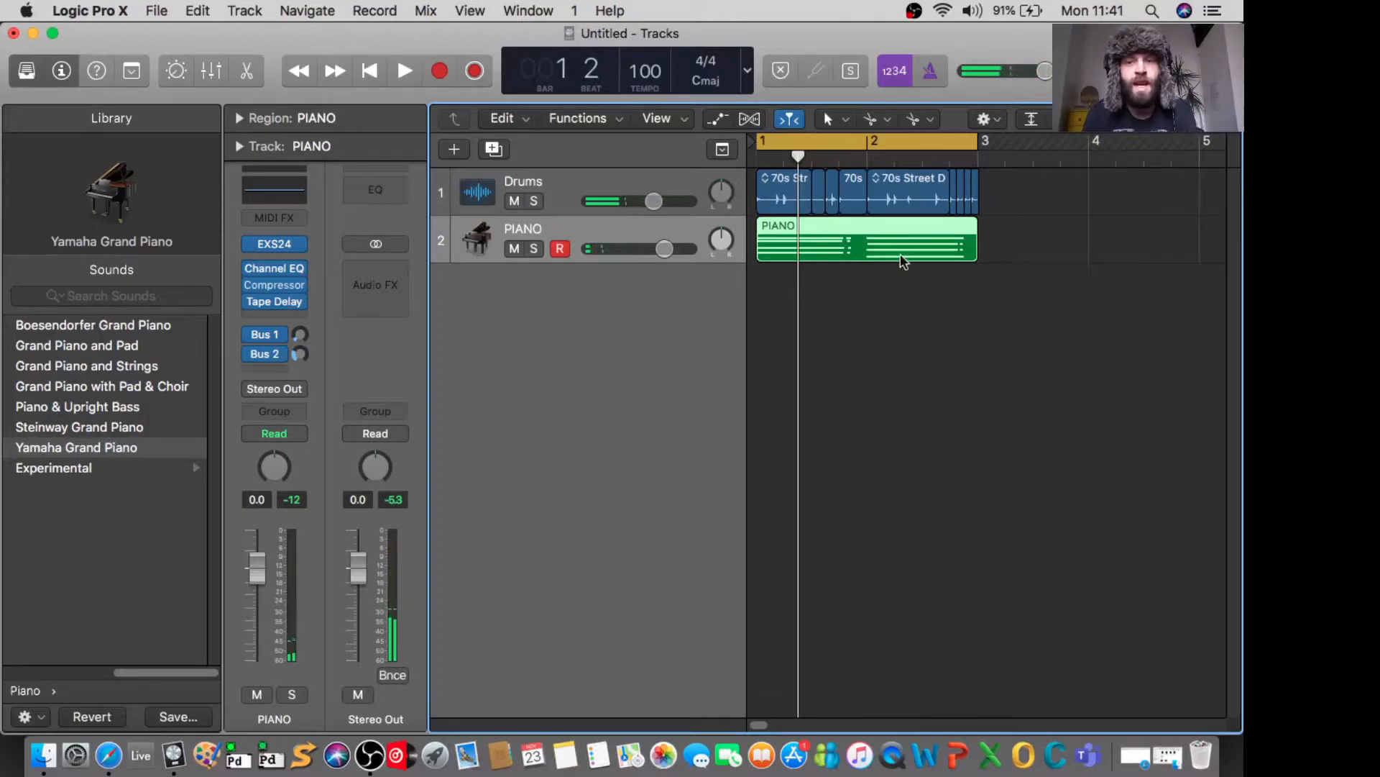
pyautogui.click(1076, 233)
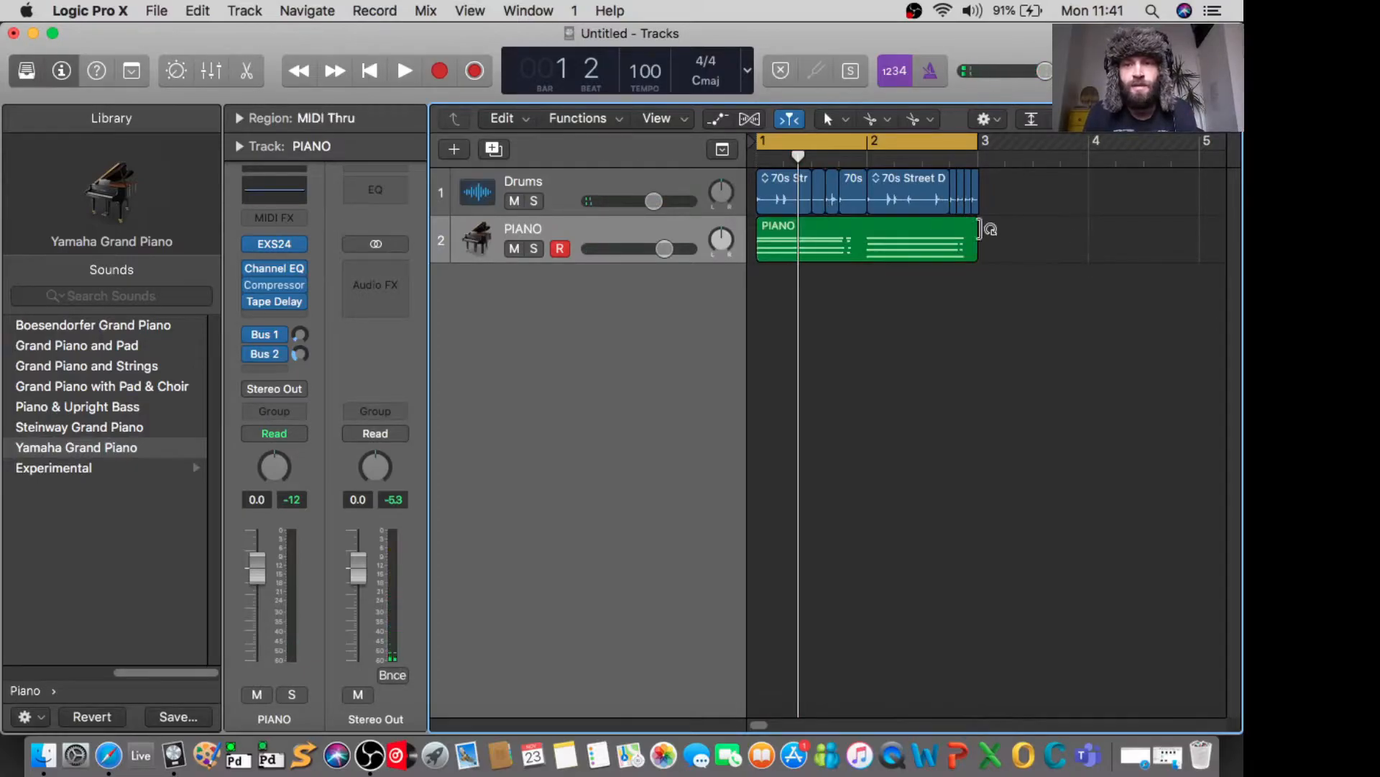
pyautogui.moveTo(1001, 231); pyautogui.dragTo(942, 239)
pyautogui.press('Delete')
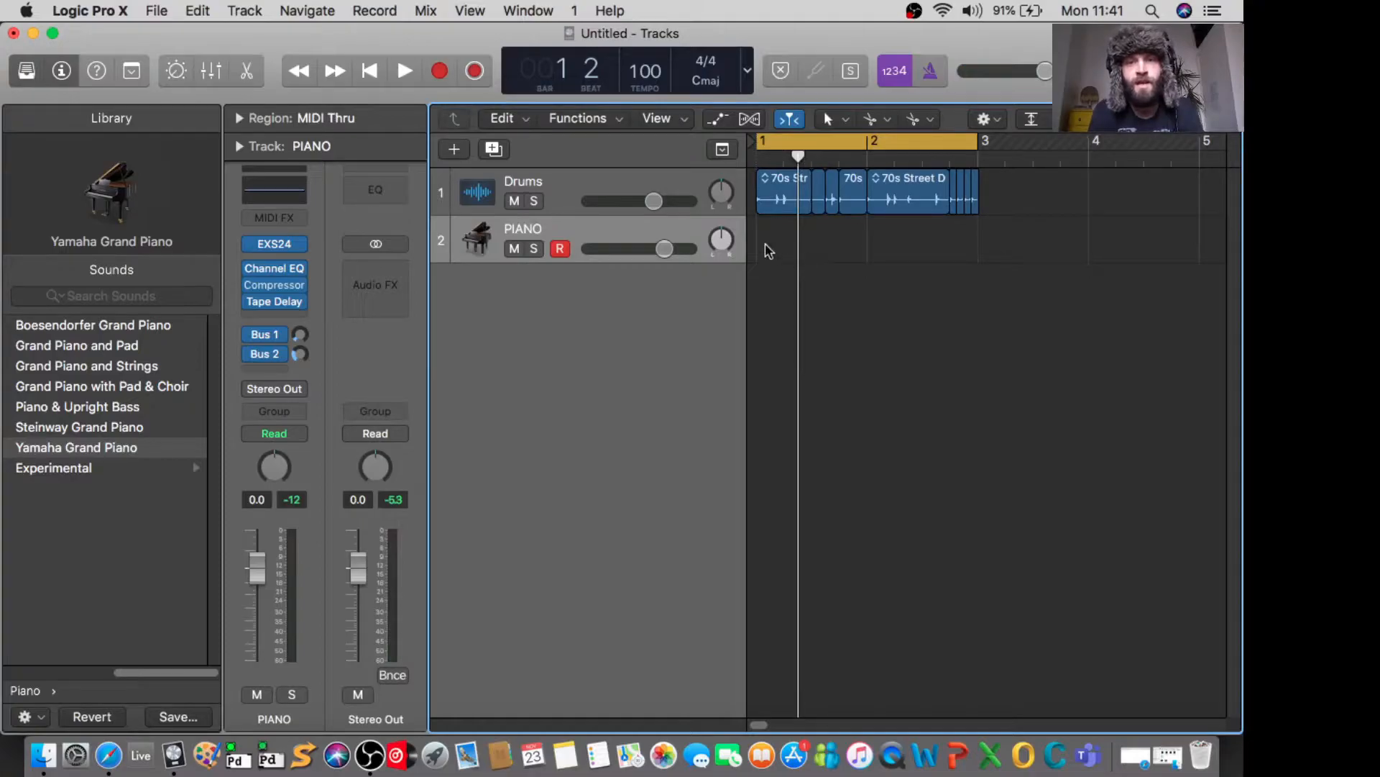
# Play piano along with the drum loop without recording, and capture the performance as a region on the PIANO track.
pyautogui.press('space')
pyautogui.press('space')
pyautogui.press('space')
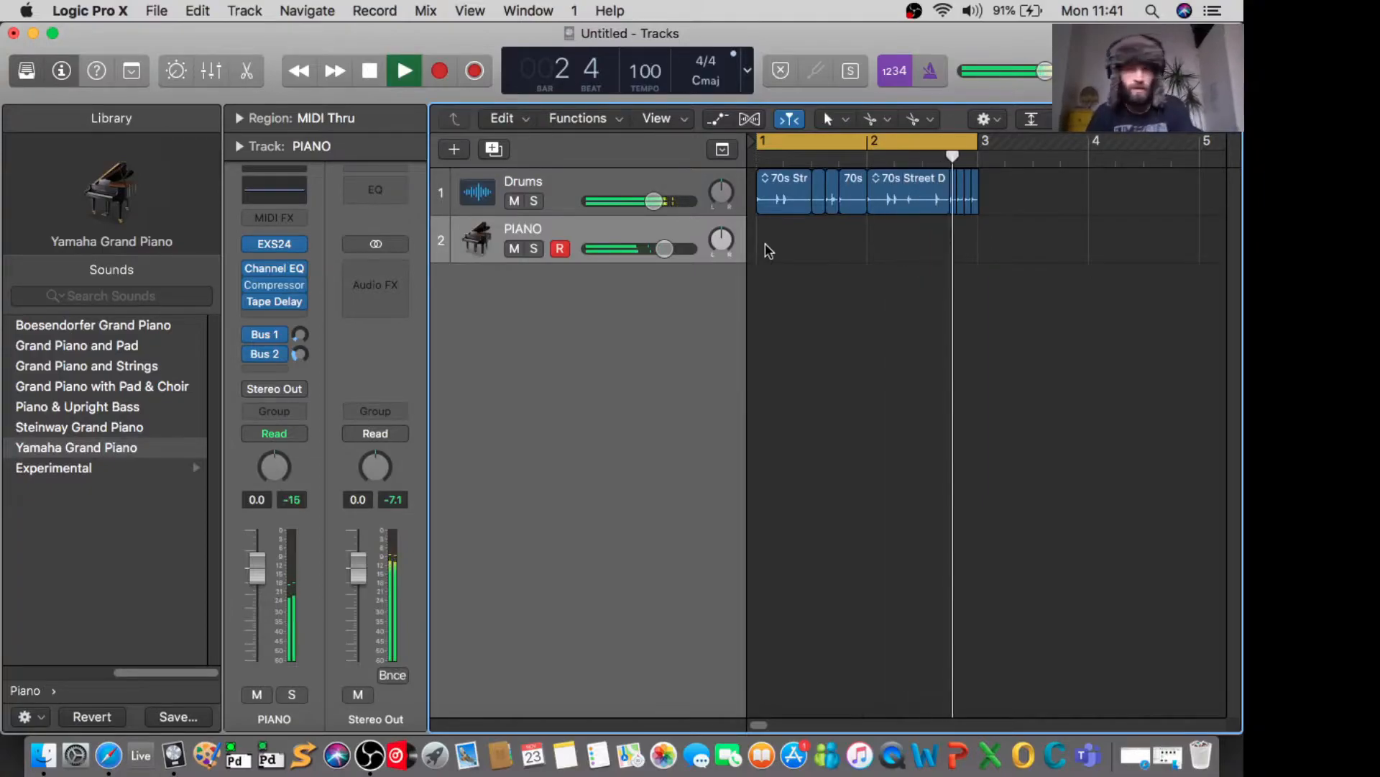
pyautogui.press('space')
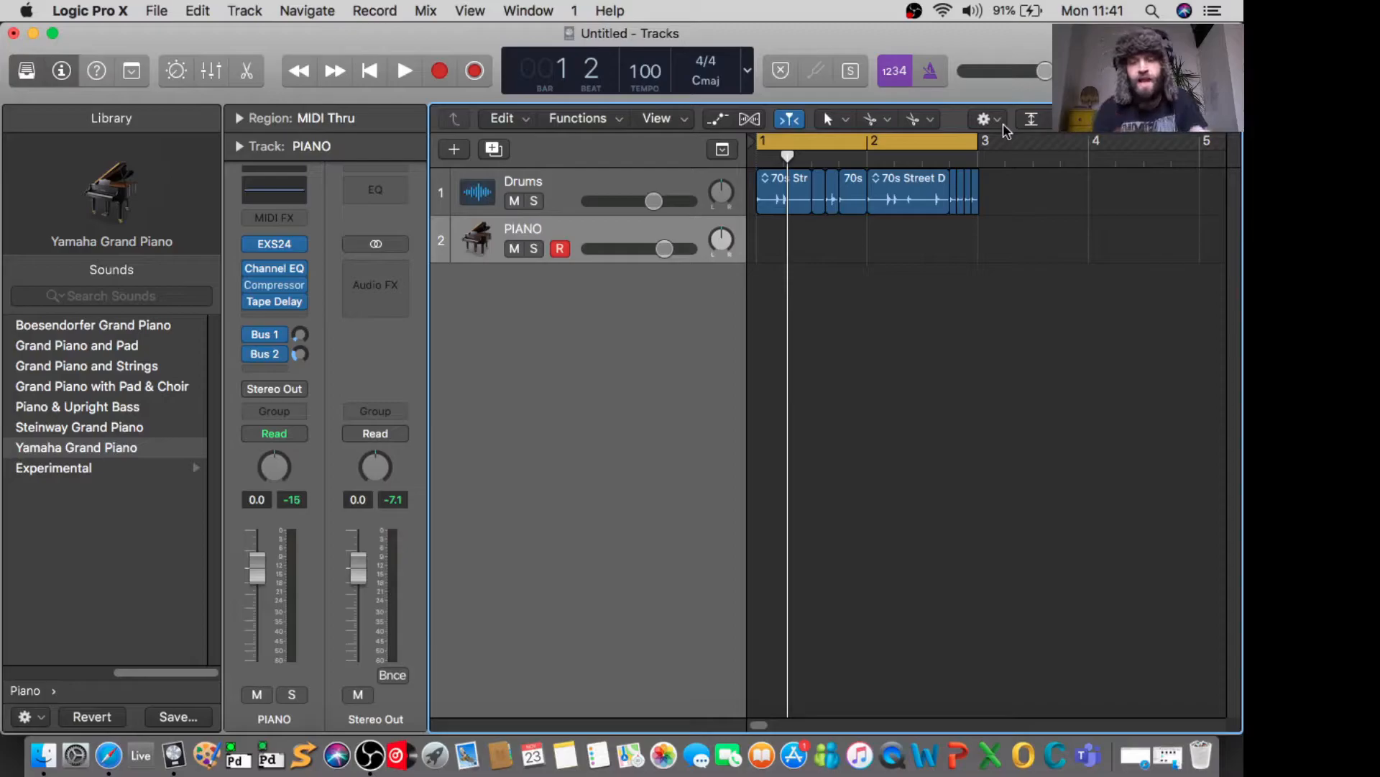
pyautogui.click(474, 71)
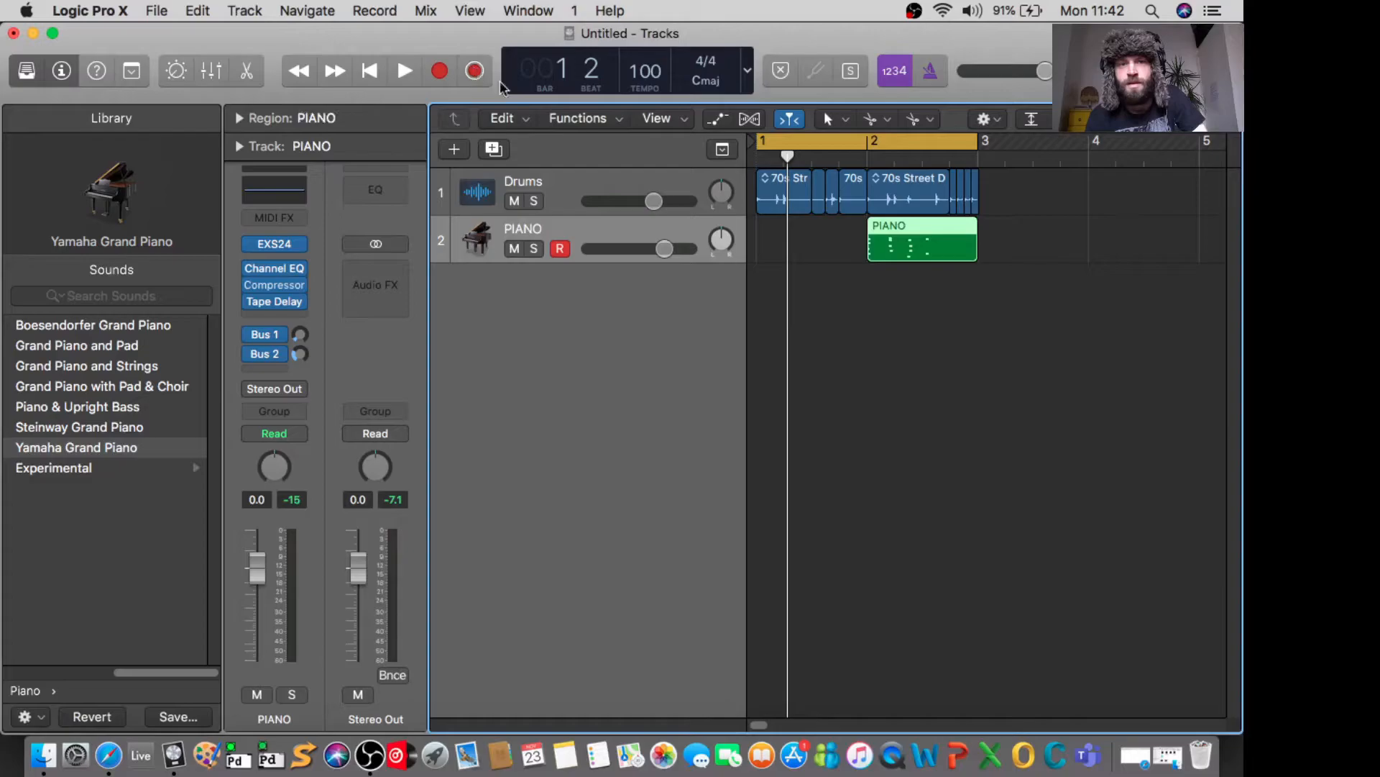
# Listen back to the captured piano region in bar 2 and delete it.
pyautogui.press('space')
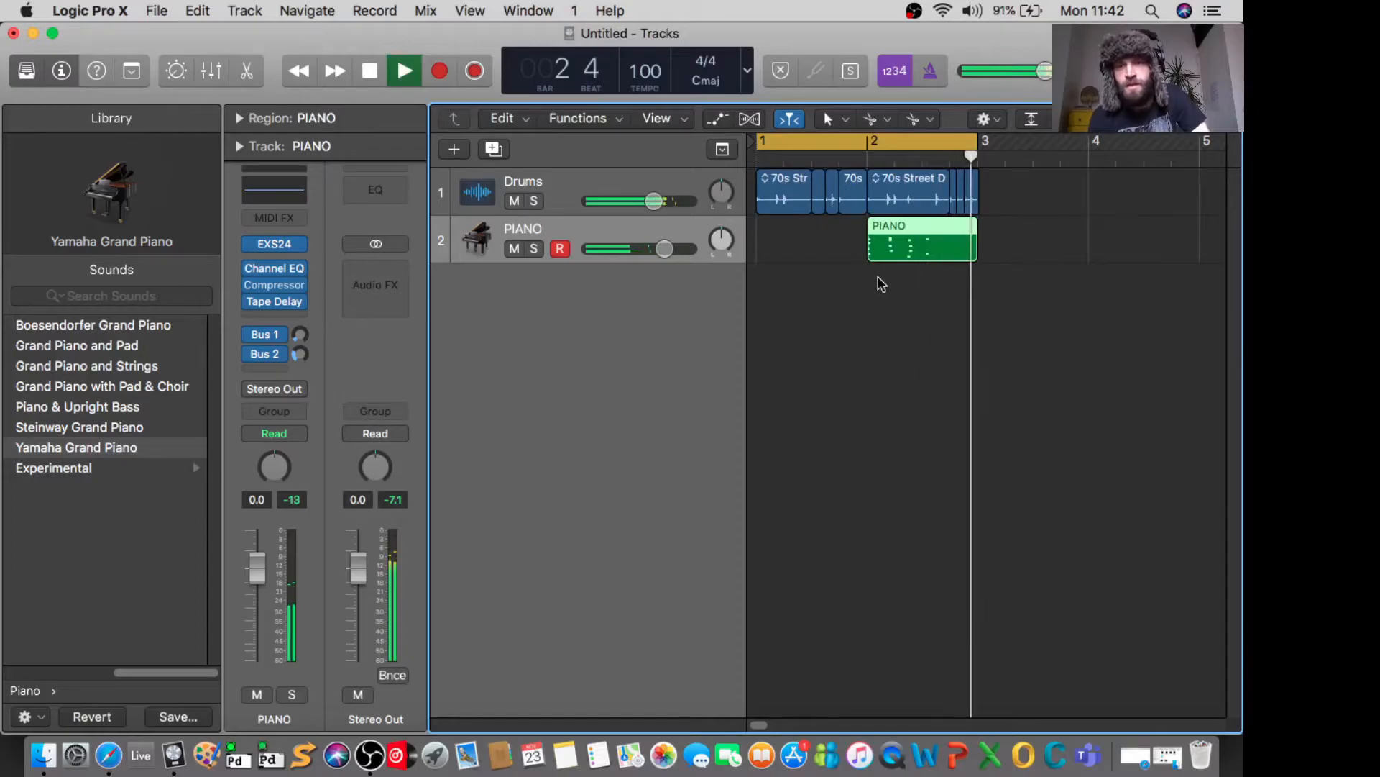
pyautogui.press('space')
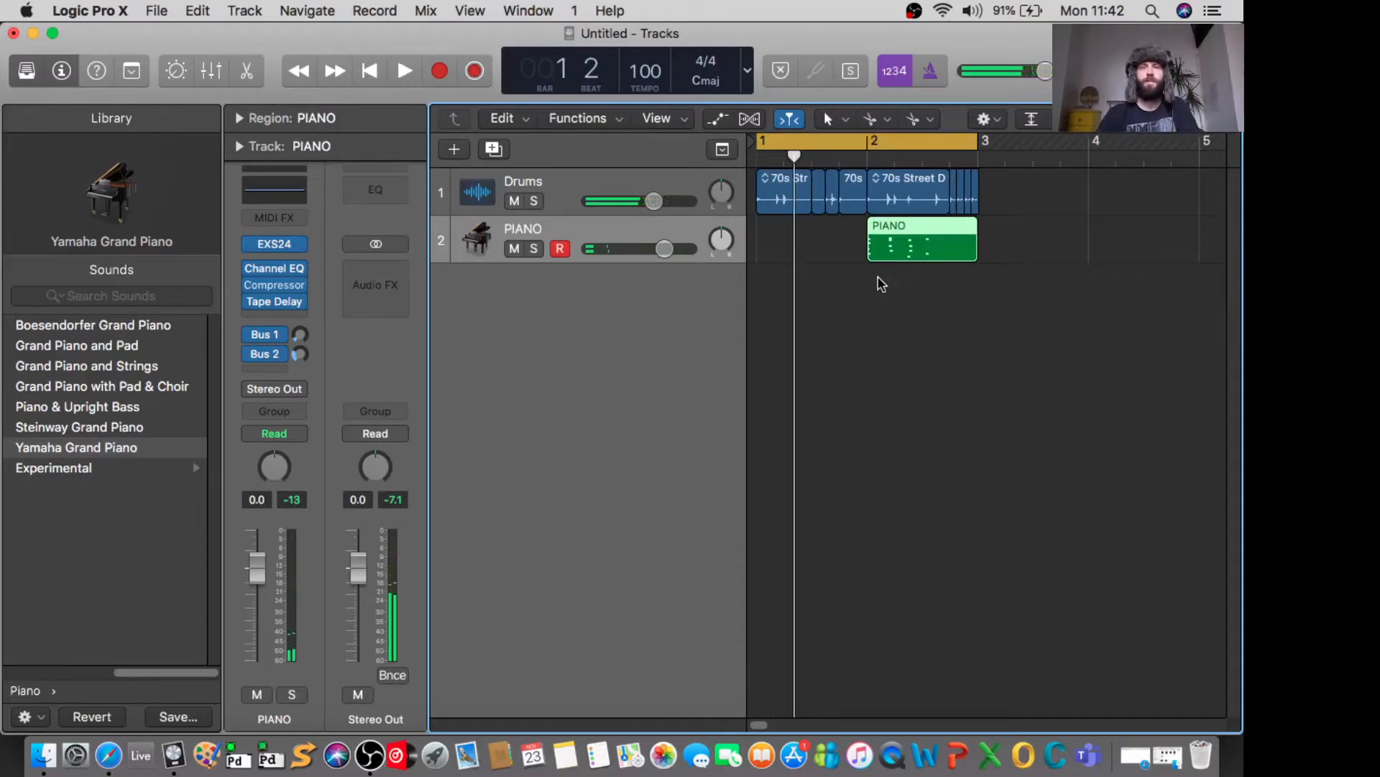
pyautogui.press('Delete')
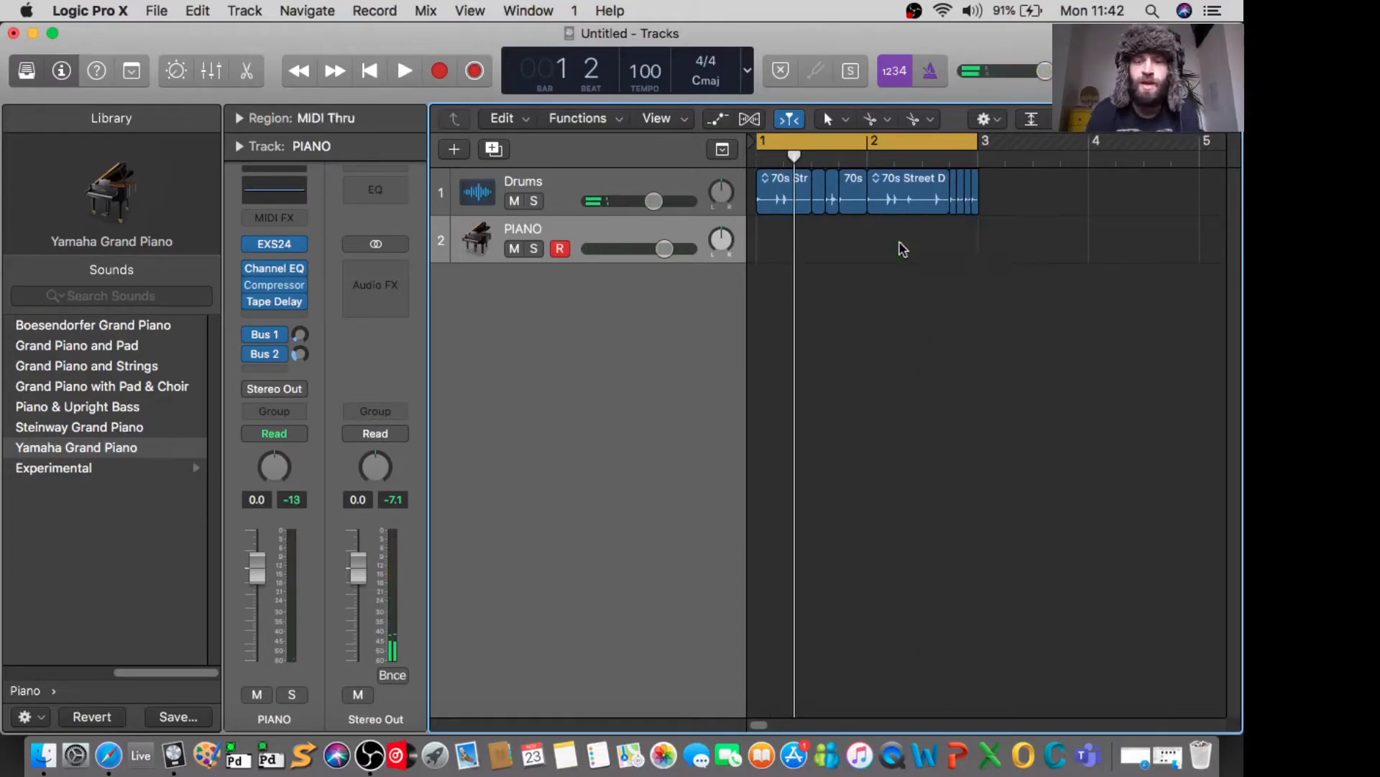
# Play a second piano performance over the looping drums and capture it as a recording after stopping.
pyautogui.press('space')
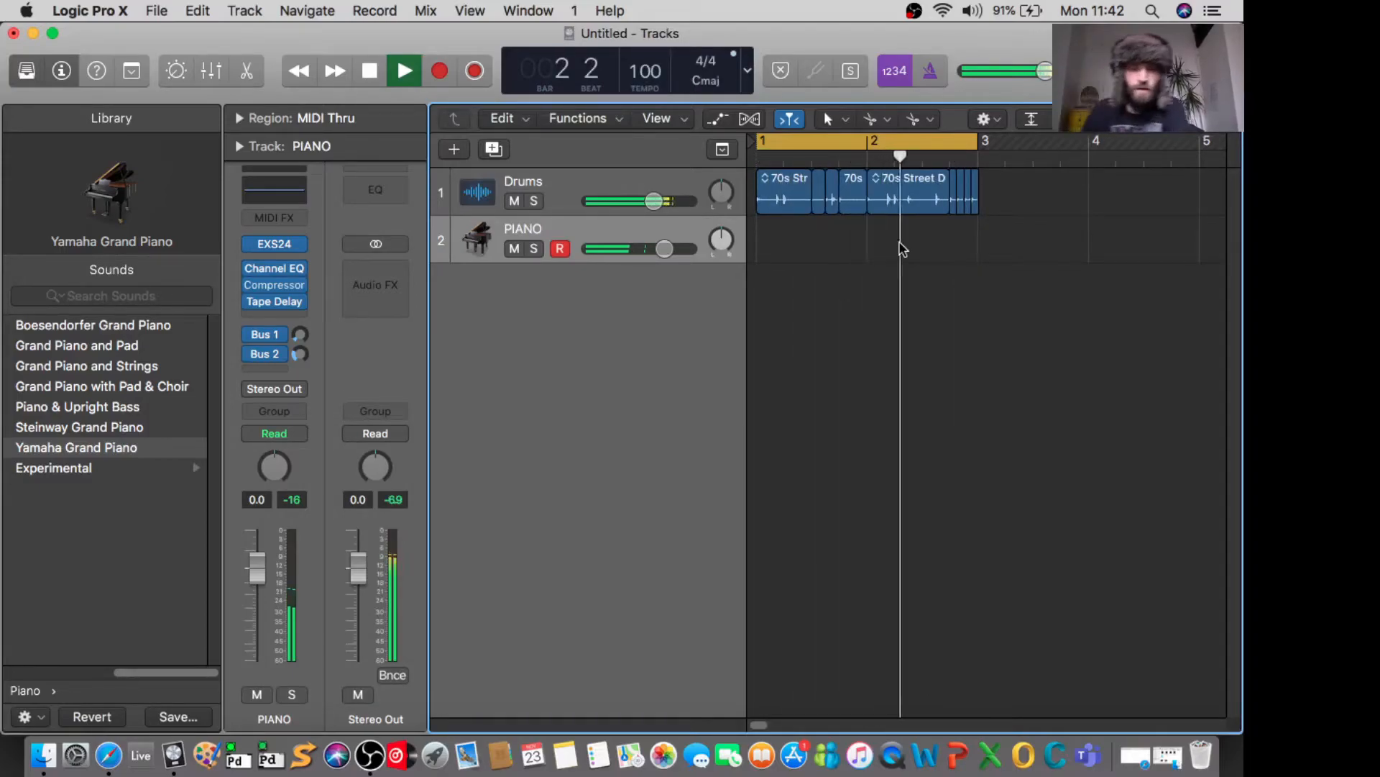
pyautogui.press('space')
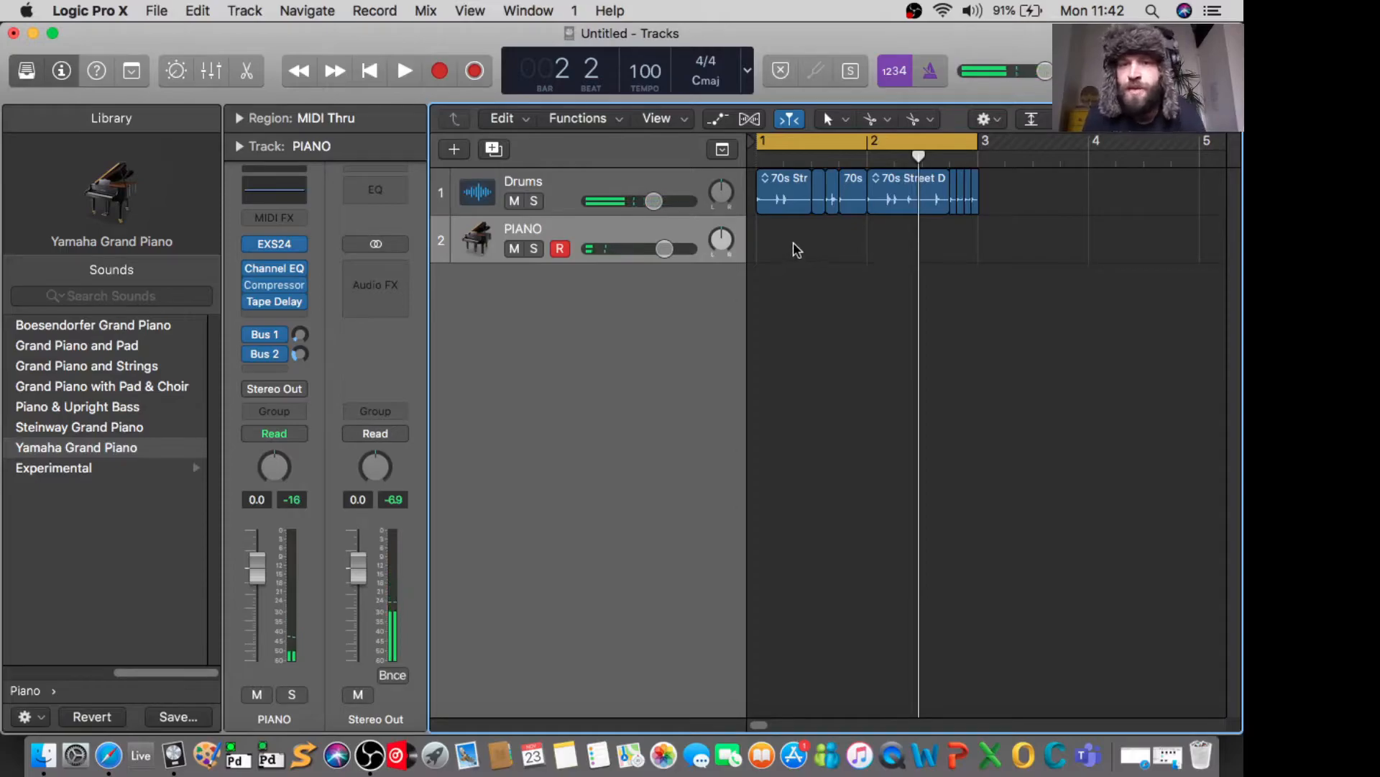
pyautogui.click(474, 70)
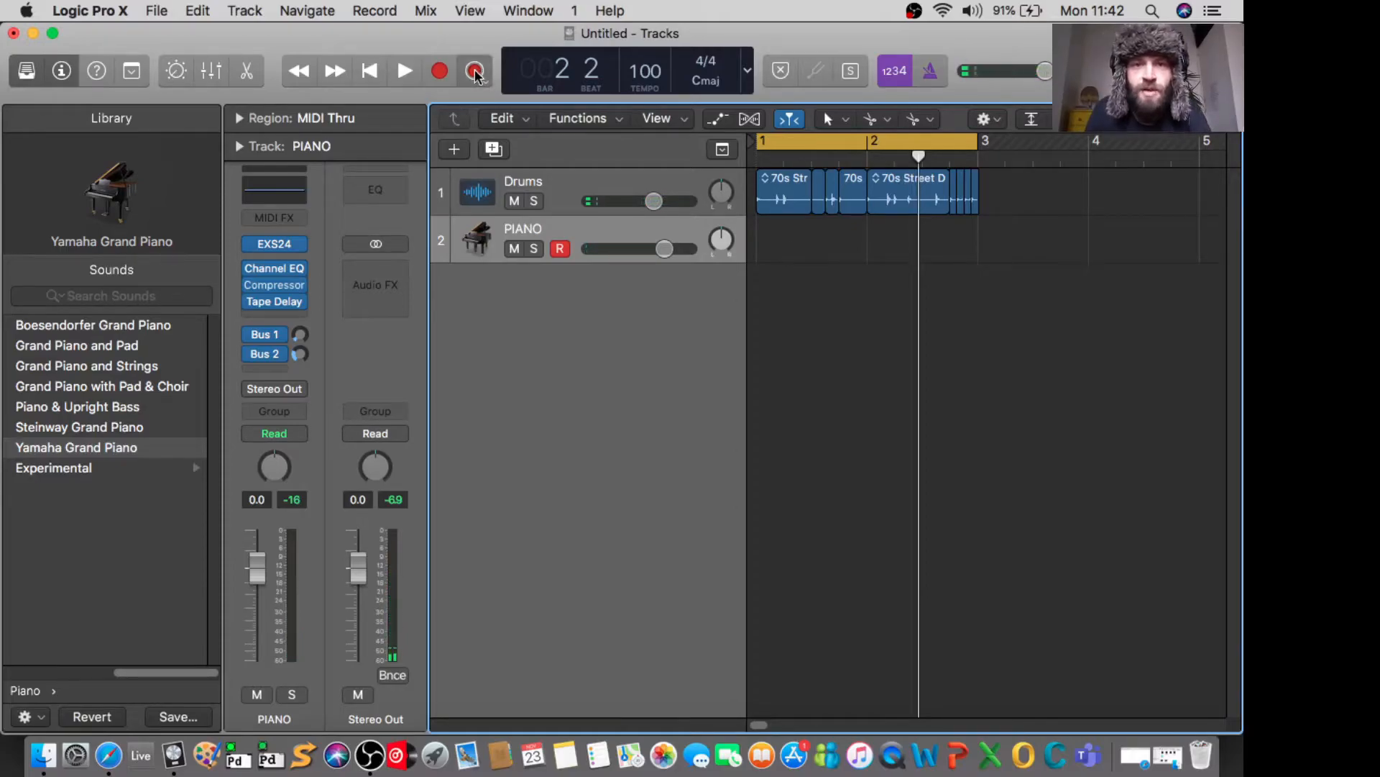
# Play the captured two-bar piano region from the start, then delete it.
pyautogui.press('Return')
pyautogui.press('space')
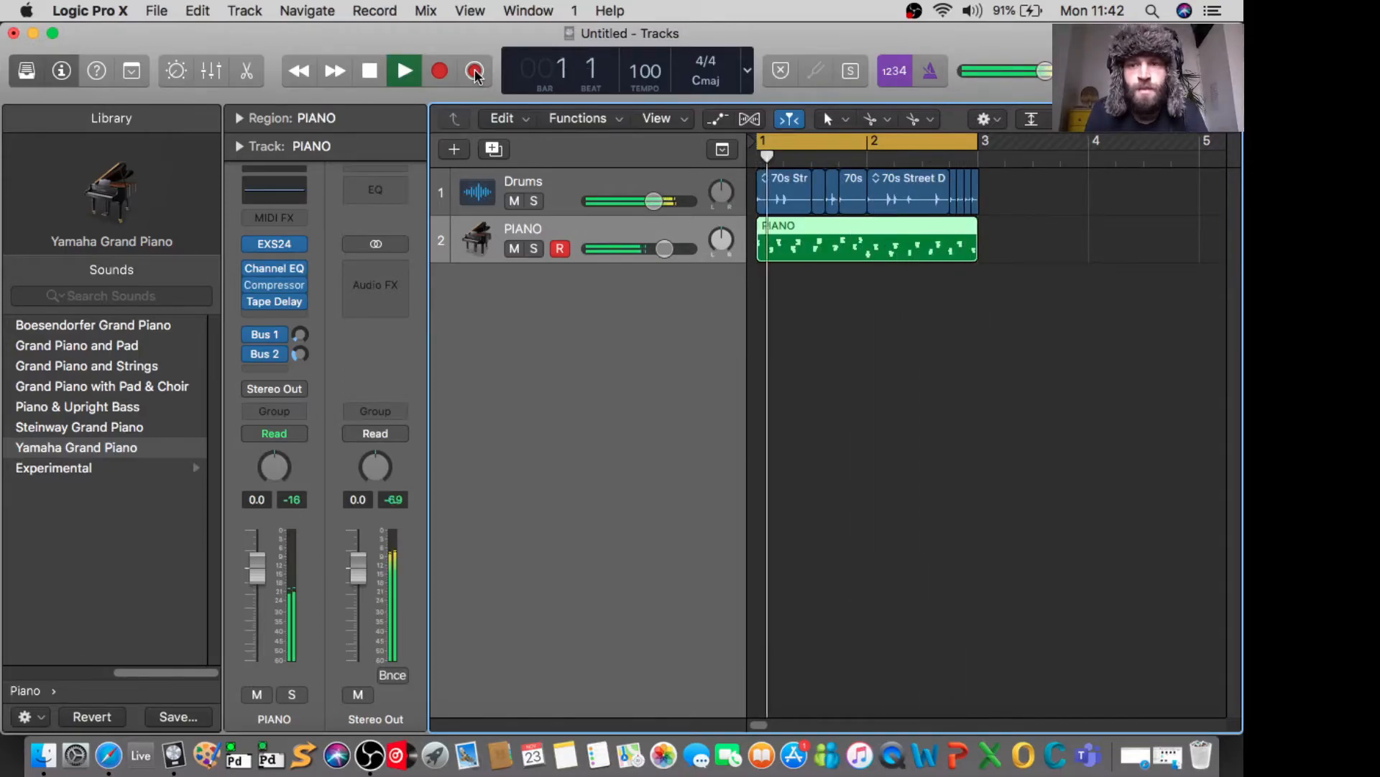
pyautogui.press('space')
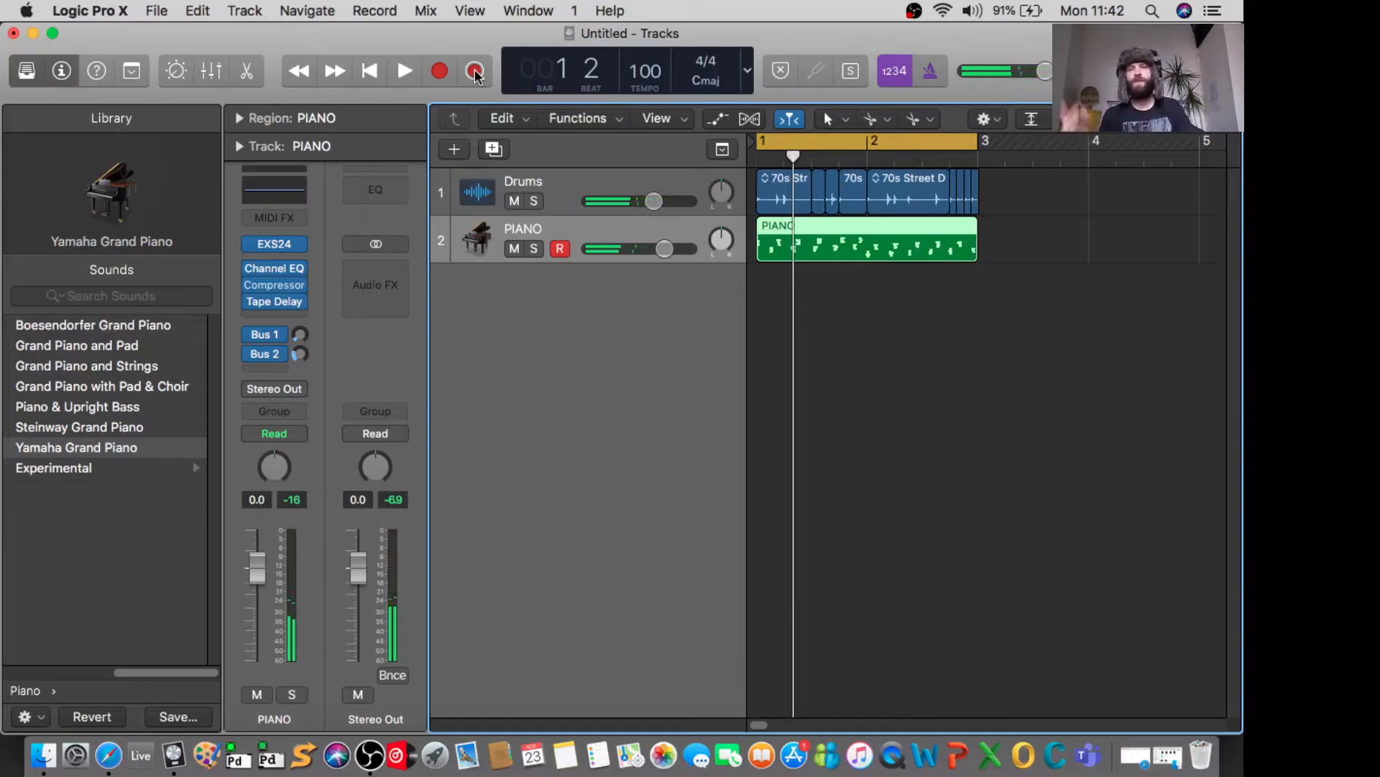
pyautogui.click(929, 248)
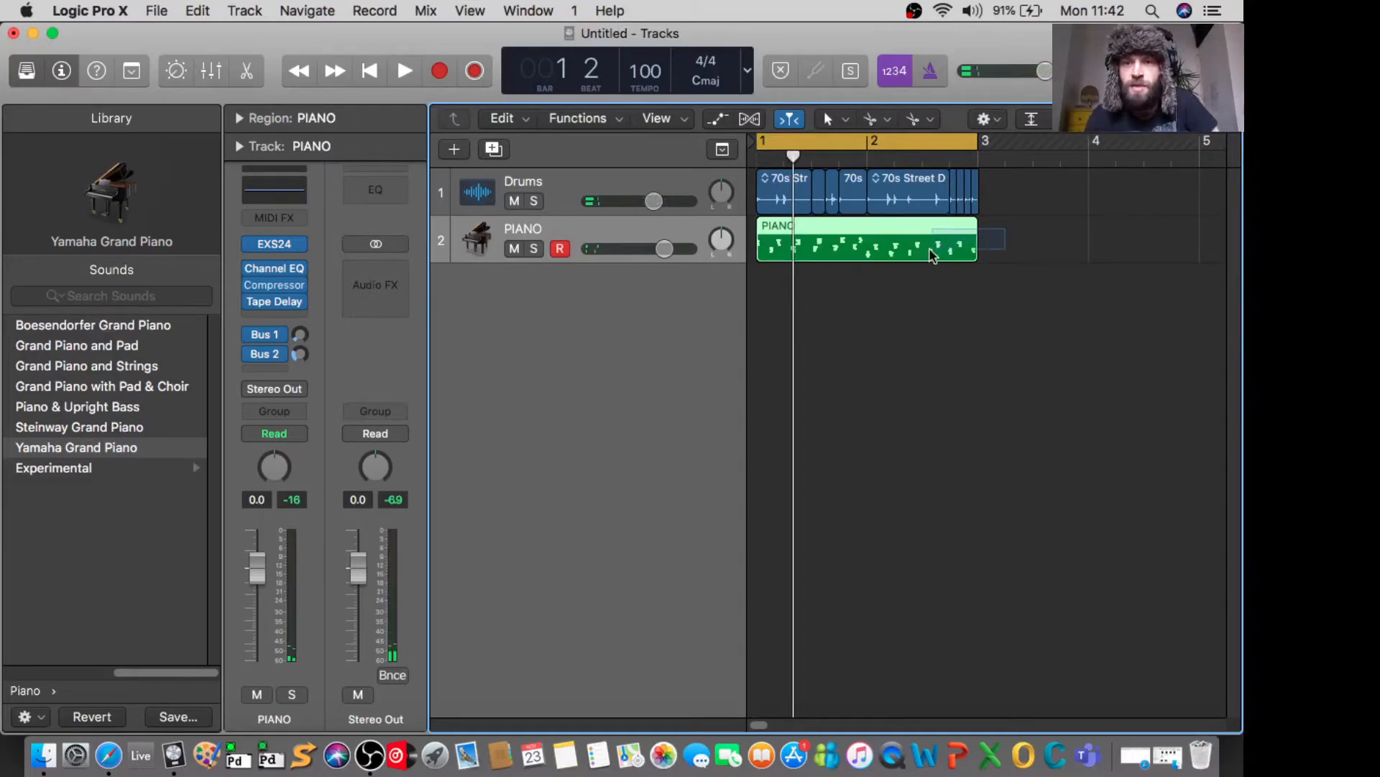
pyautogui.press('Delete')
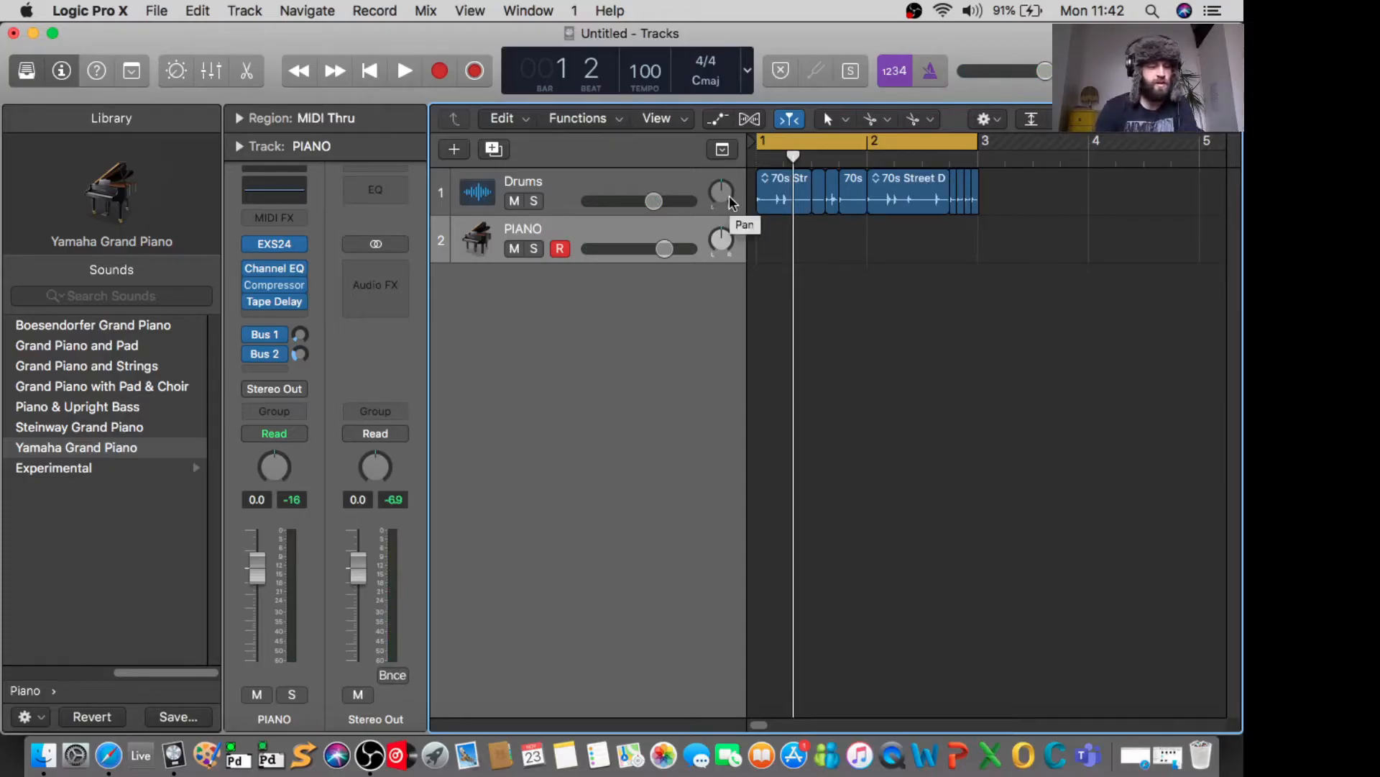
# Perform another unrecorded piano part over the drum cycle and capture it on the PIANO track.
pyautogui.press('space')
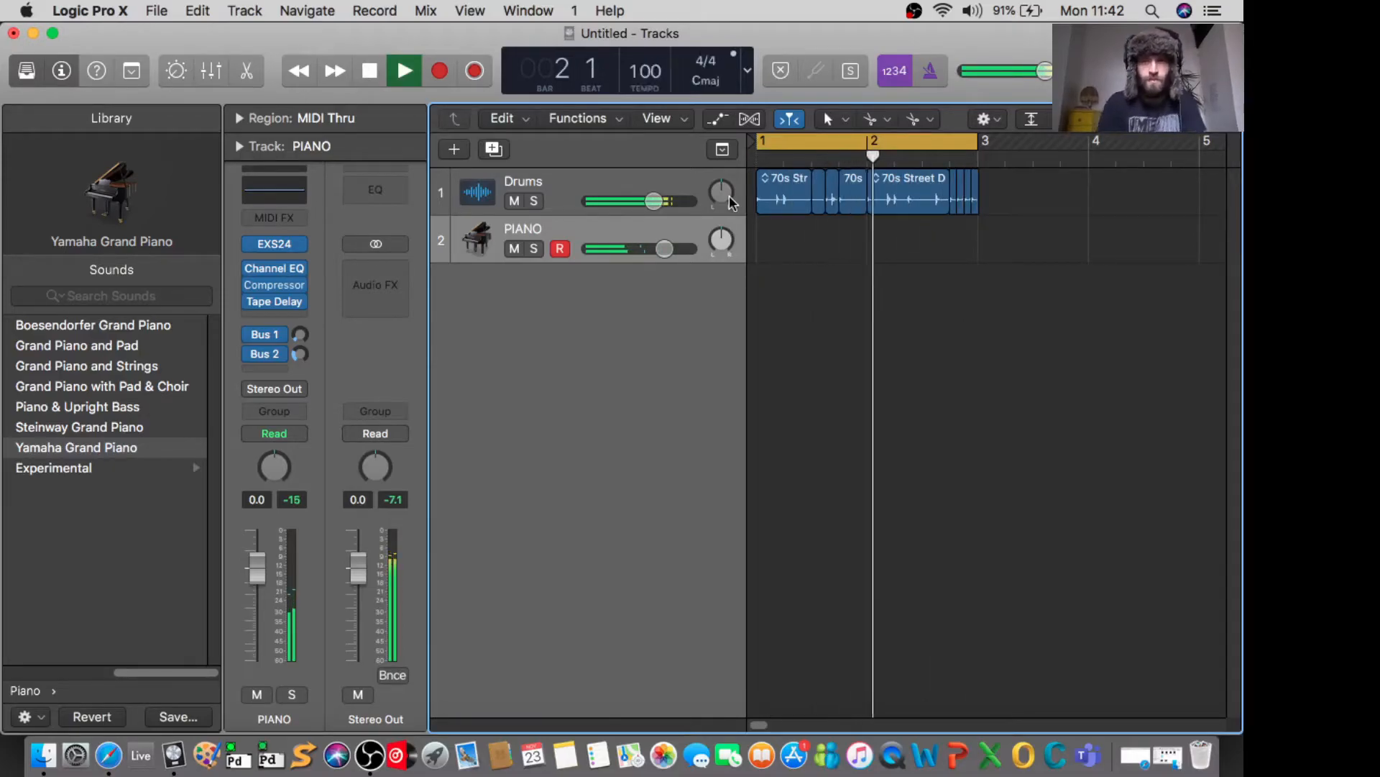
pyautogui.press('space')
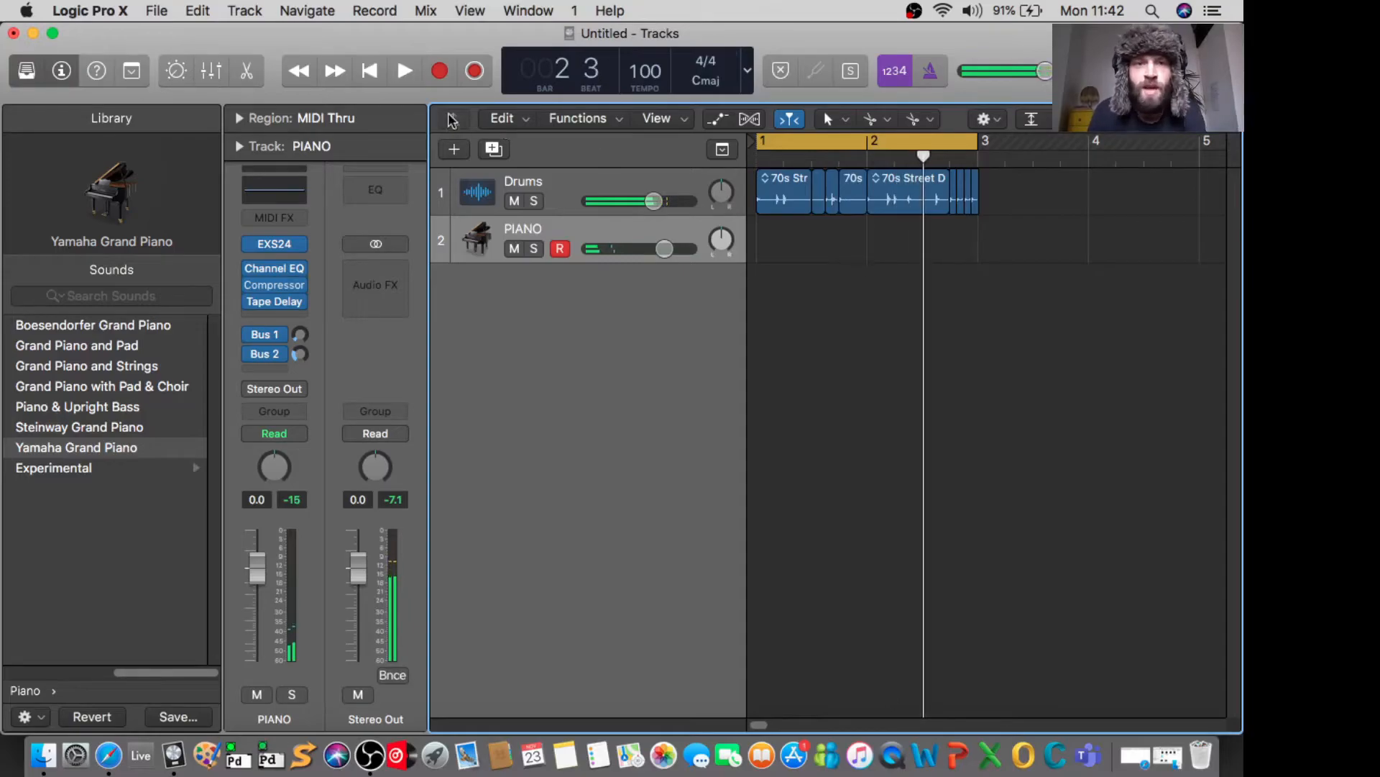
pyautogui.click(471, 72)
# Listen back to the captured piano regions in bars 1 and 2, and delete both.
pyautogui.press('space')
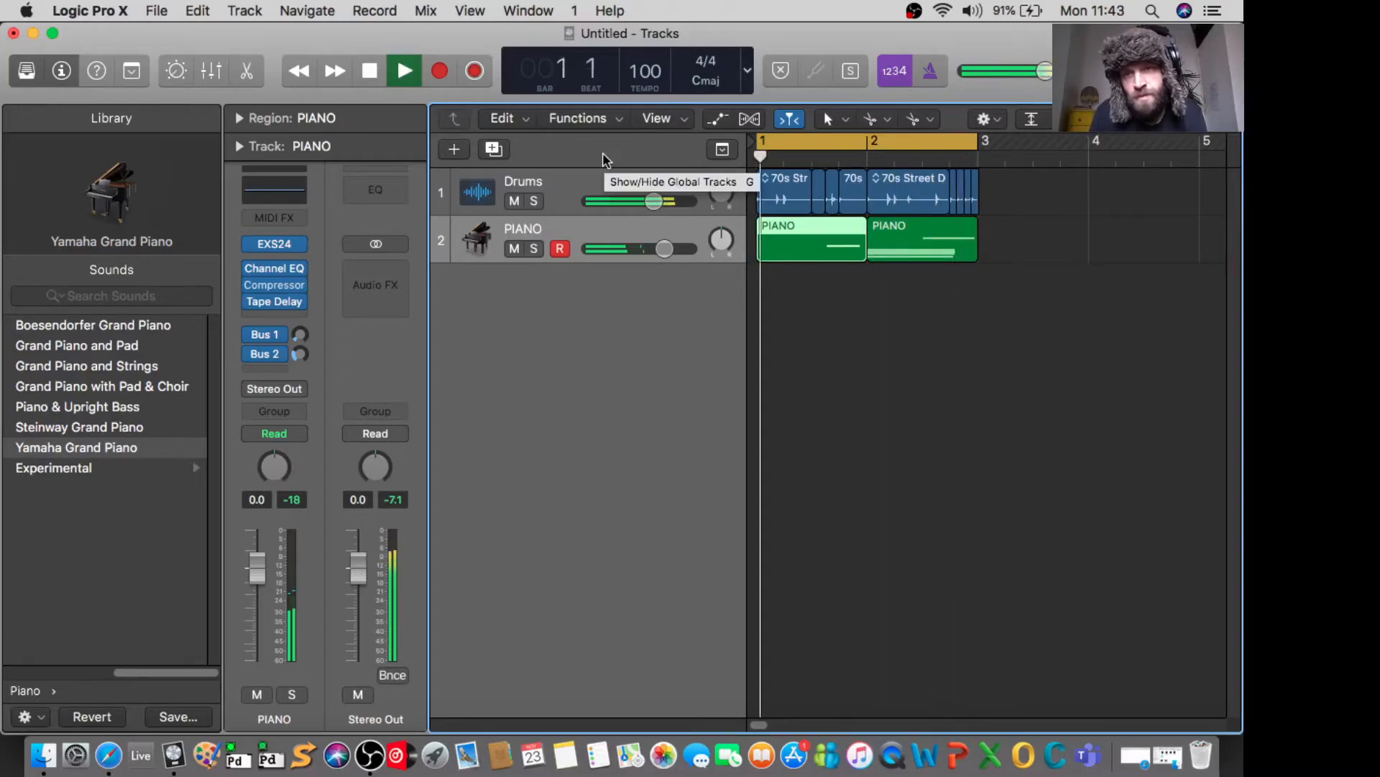
pyautogui.press('space')
pyautogui.moveTo(1001, 238); pyautogui.dragTo(825, 252)
pyautogui.press('Delete')
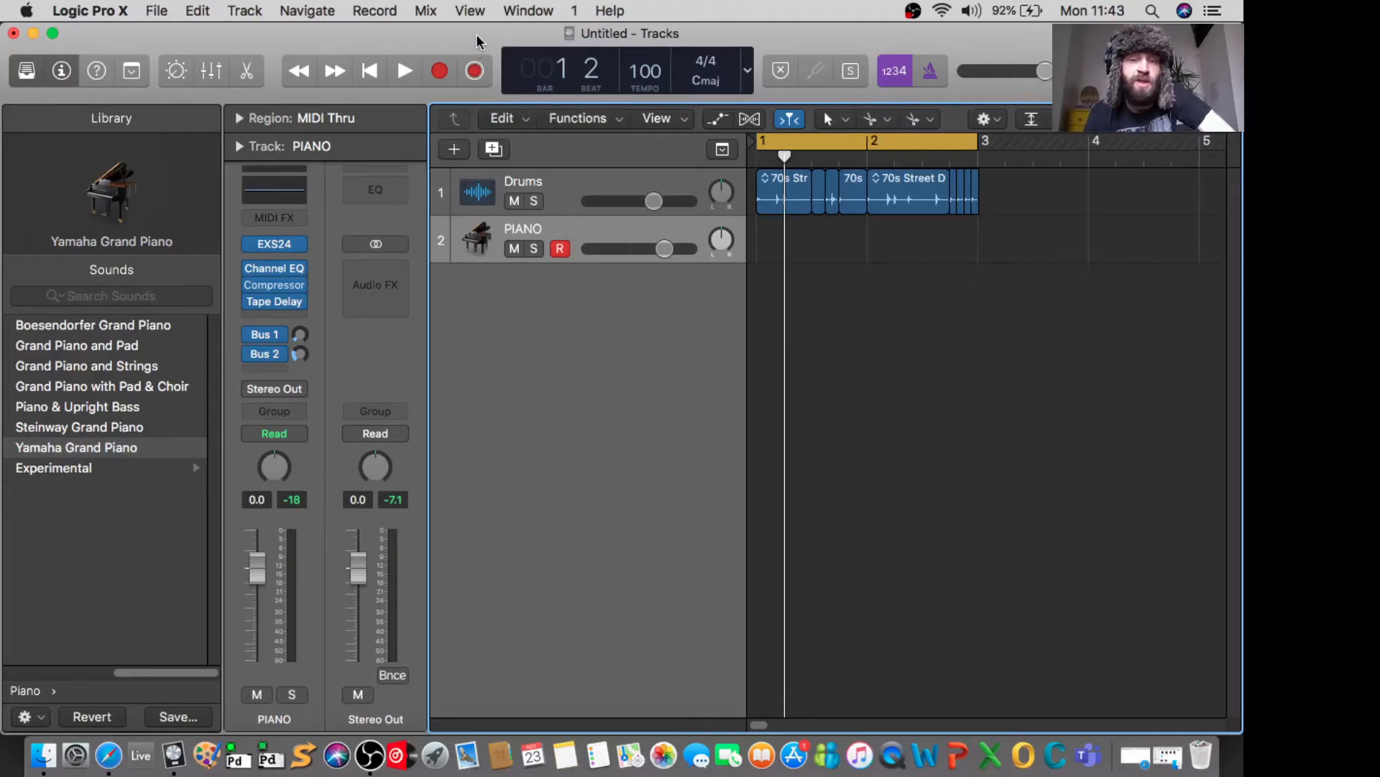
# Record a new piano part over the two-bar drum cycle on the PIANO track.
pyautogui.click(440, 70)
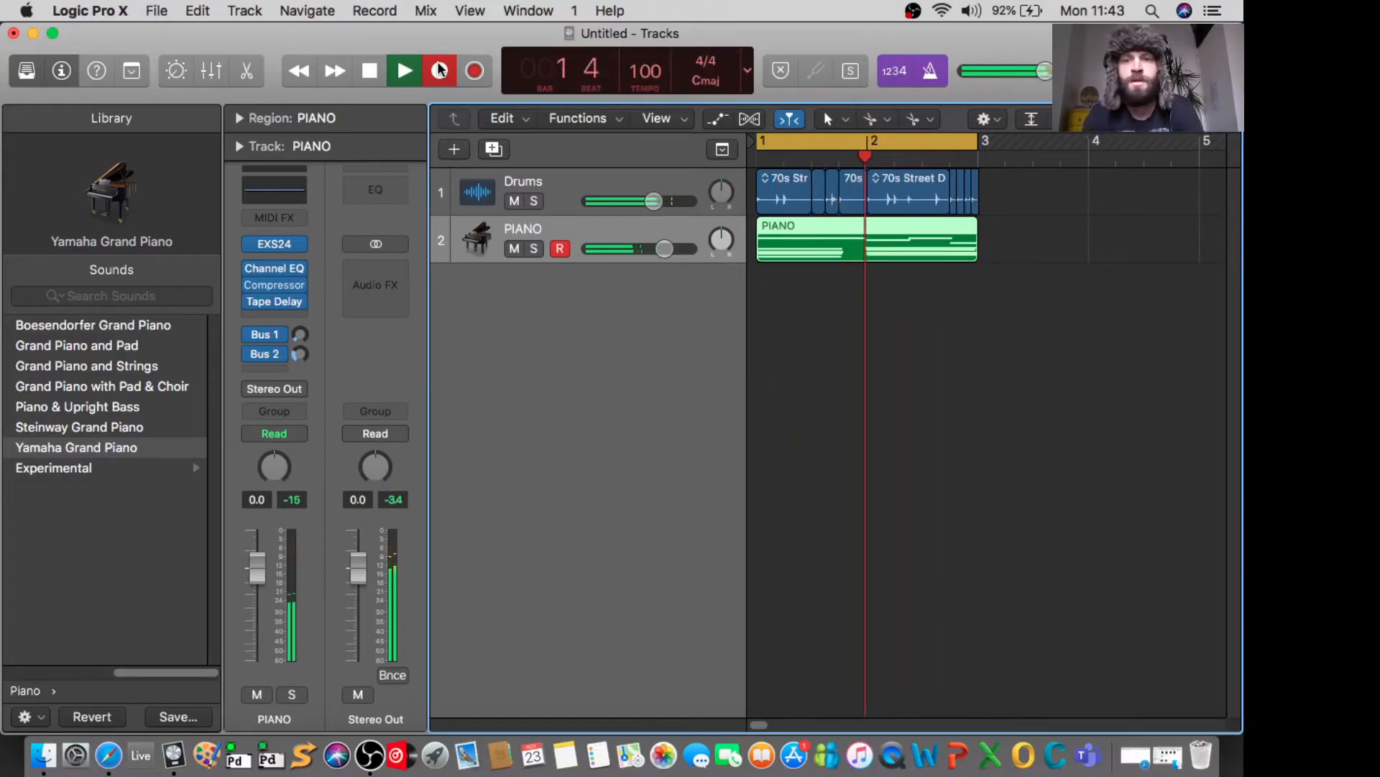
pyautogui.press('space')
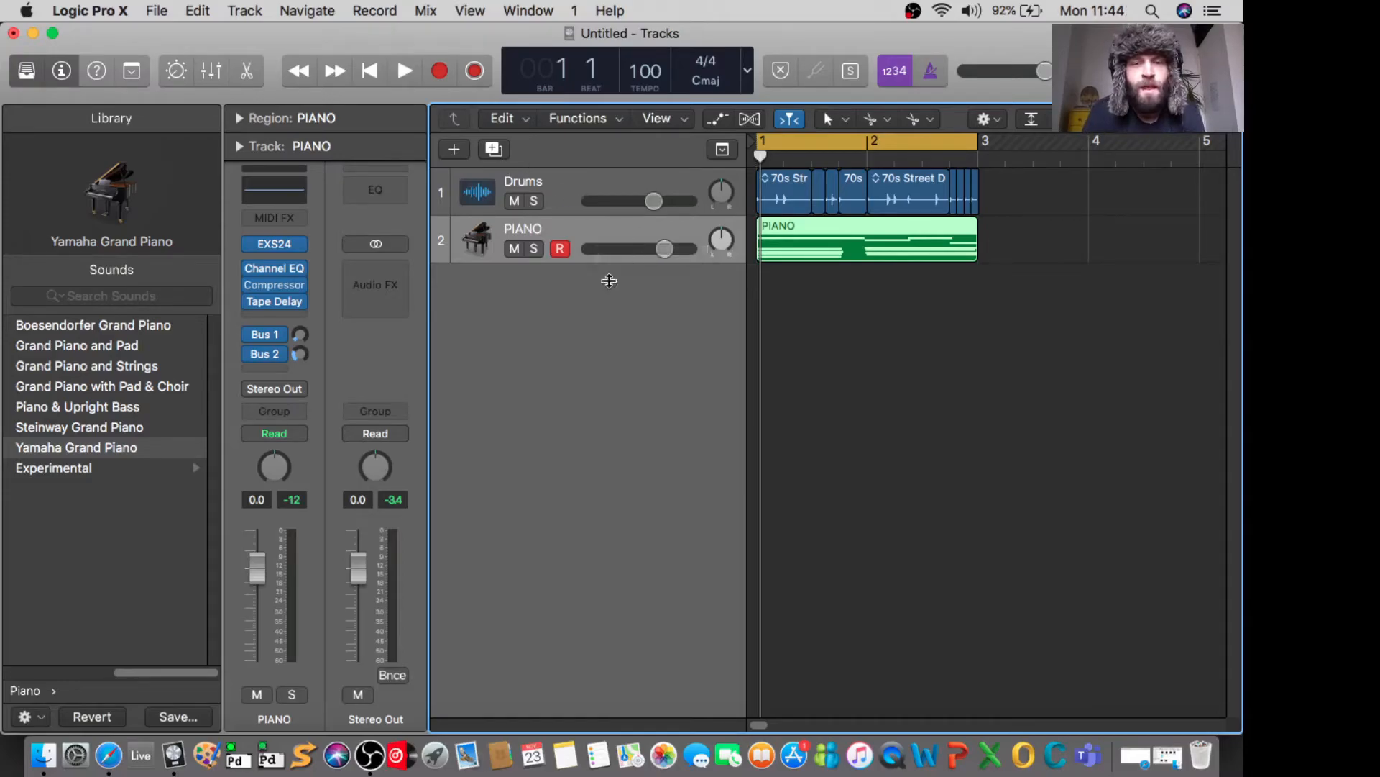
# Add one software instrument track using EXS24 (Sampler) and name it "drum".
pyautogui.click(456, 150)
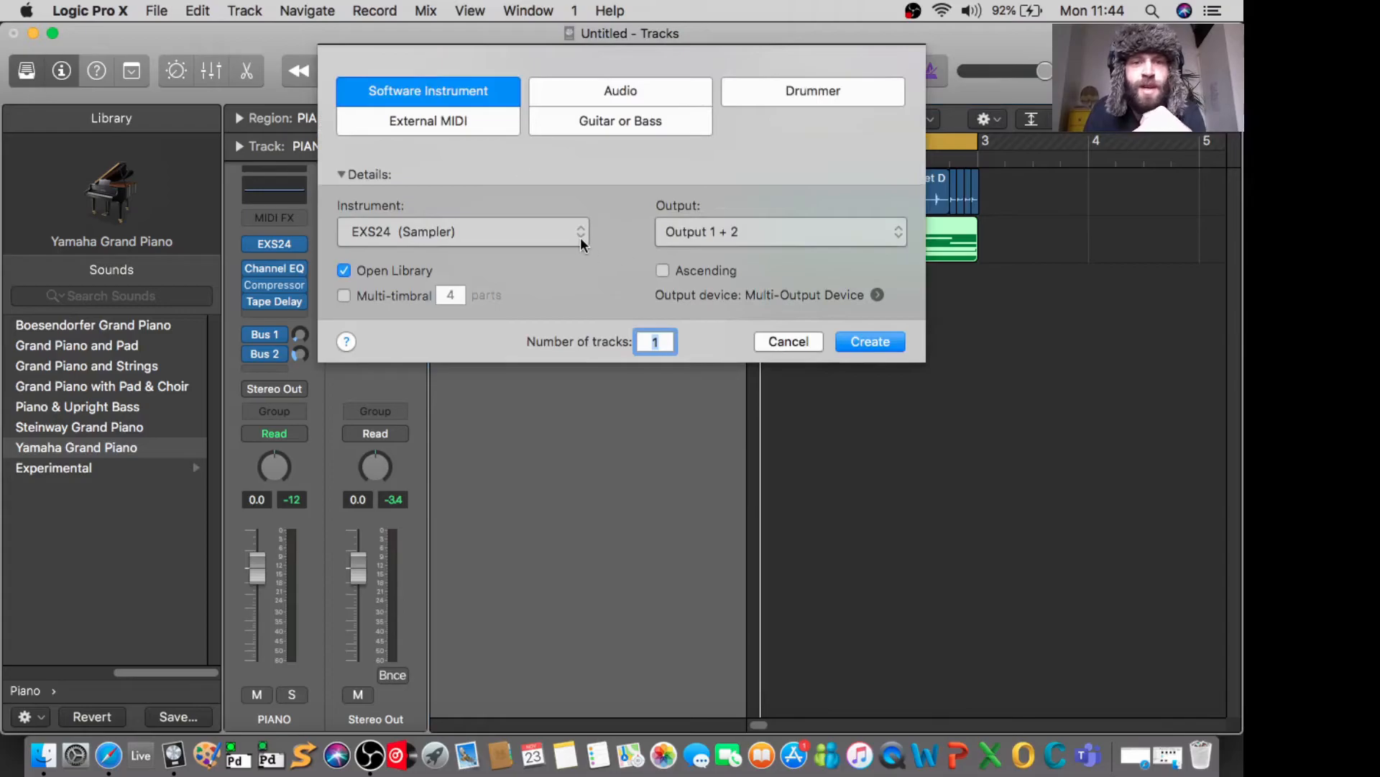
pyautogui.click(877, 341)
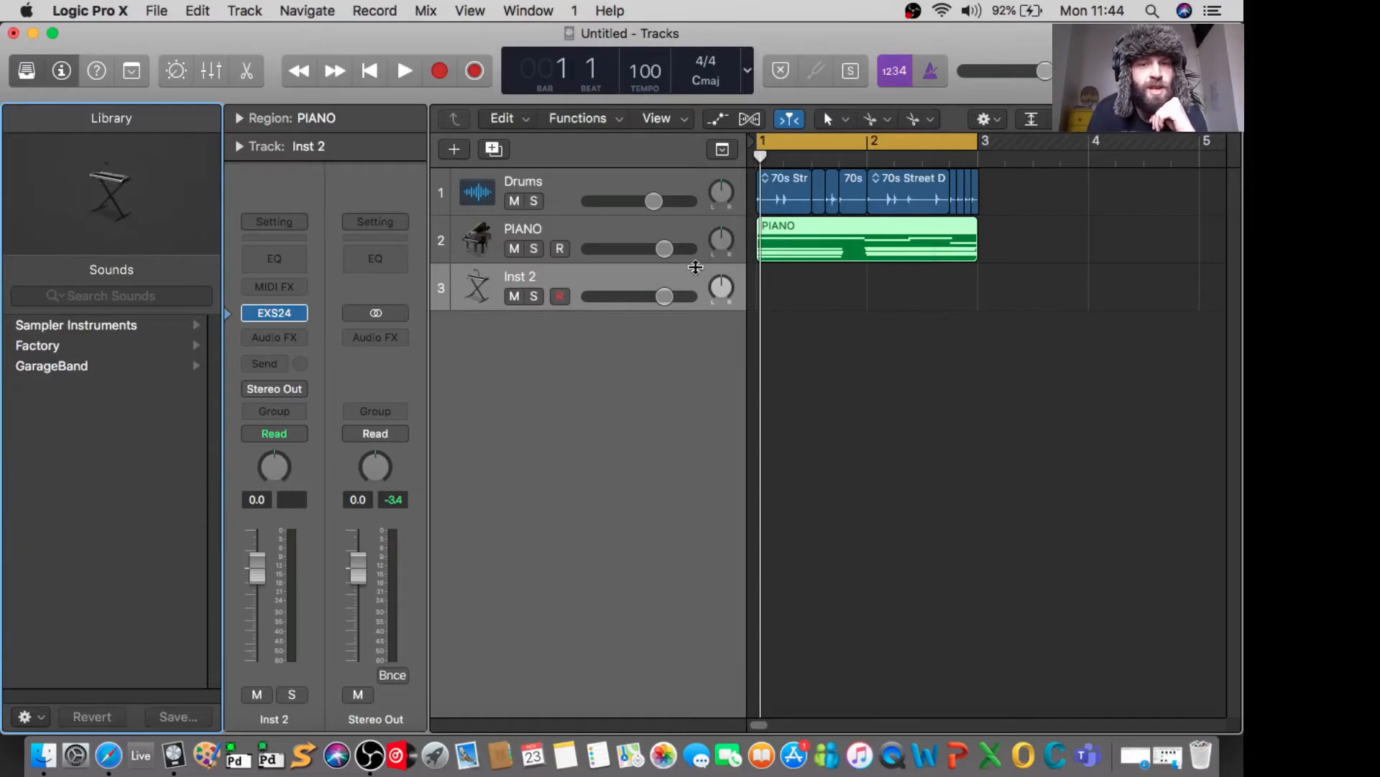
pyautogui.doubleClick(528, 278)
pyautogui.write('drum')
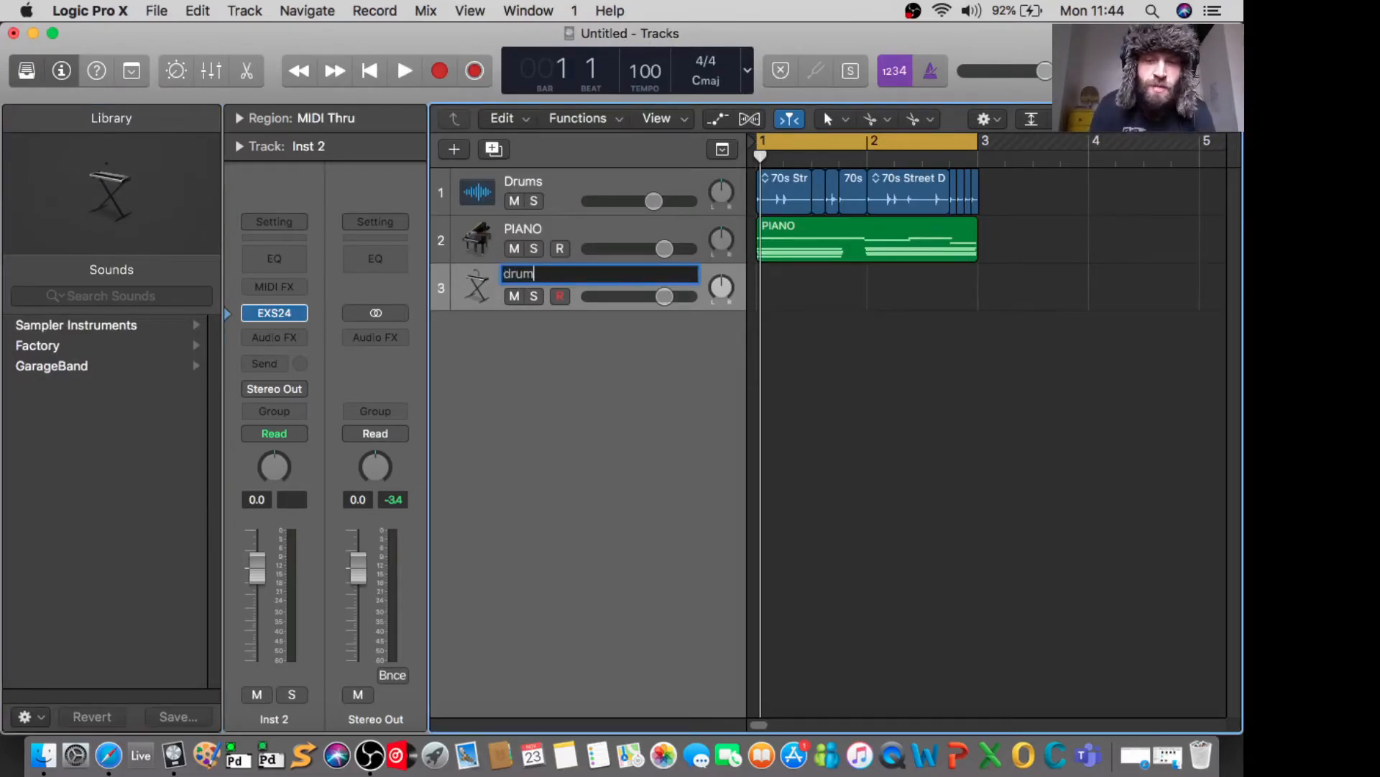
pyautogui.press('Escape')
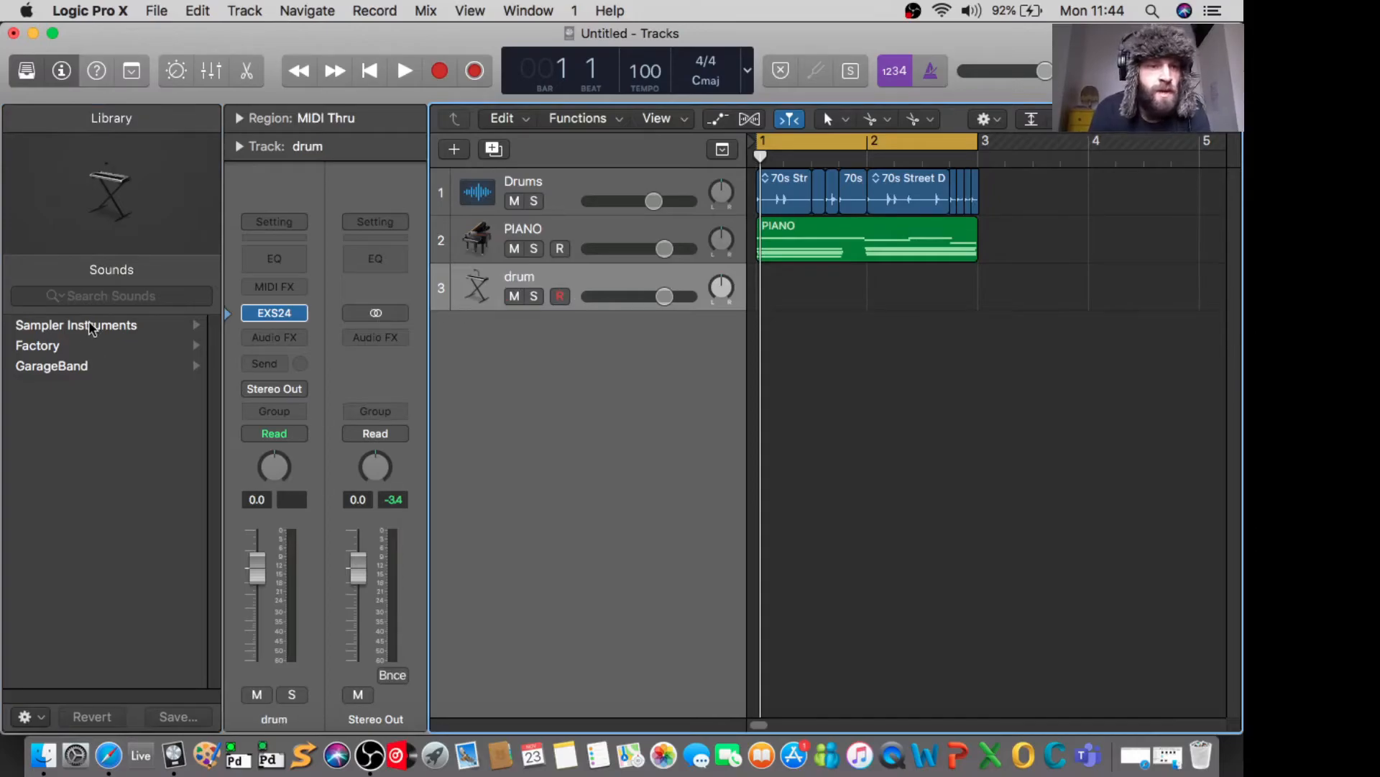
# Load the factory acoustic drum kit Indie Kit Live from Drums & Percussion onto the drum track.
pyautogui.click(55, 342)
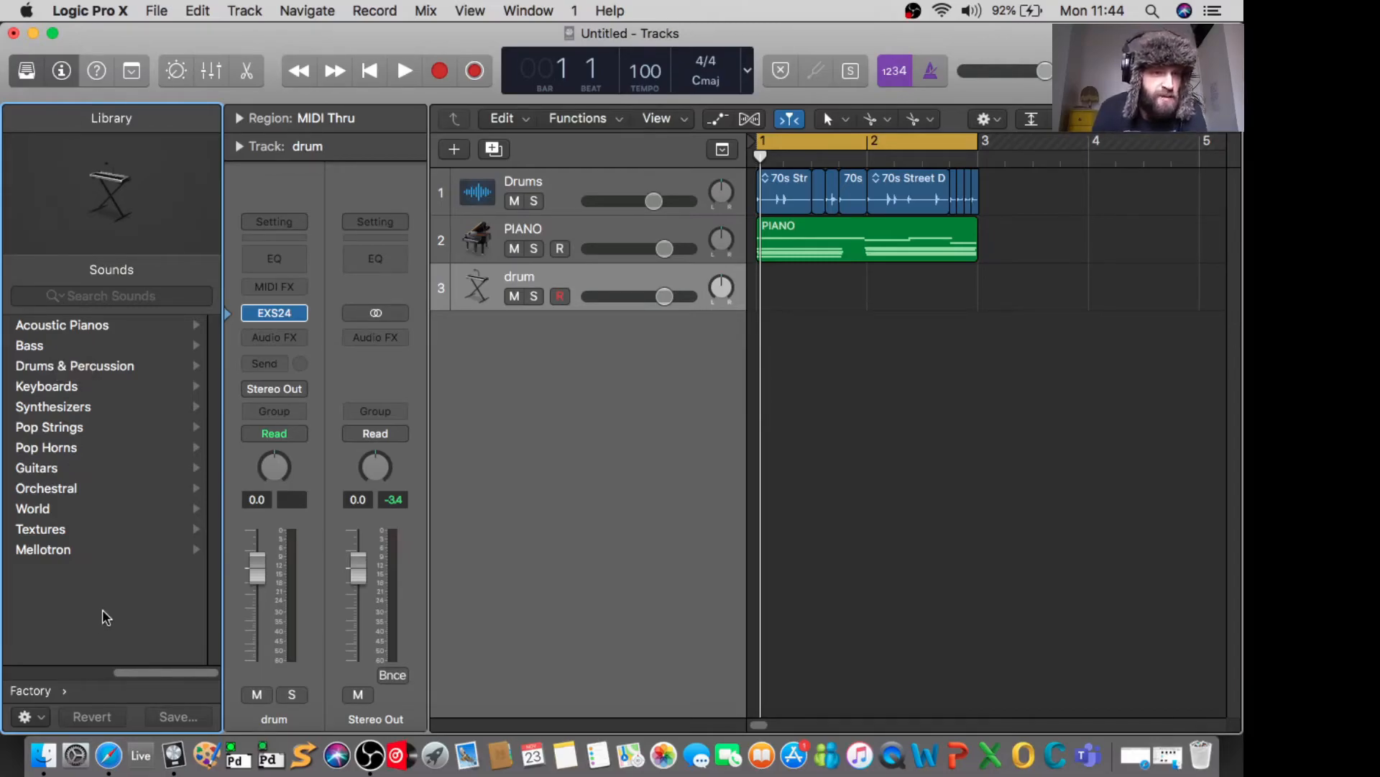
pyautogui.click(80, 367)
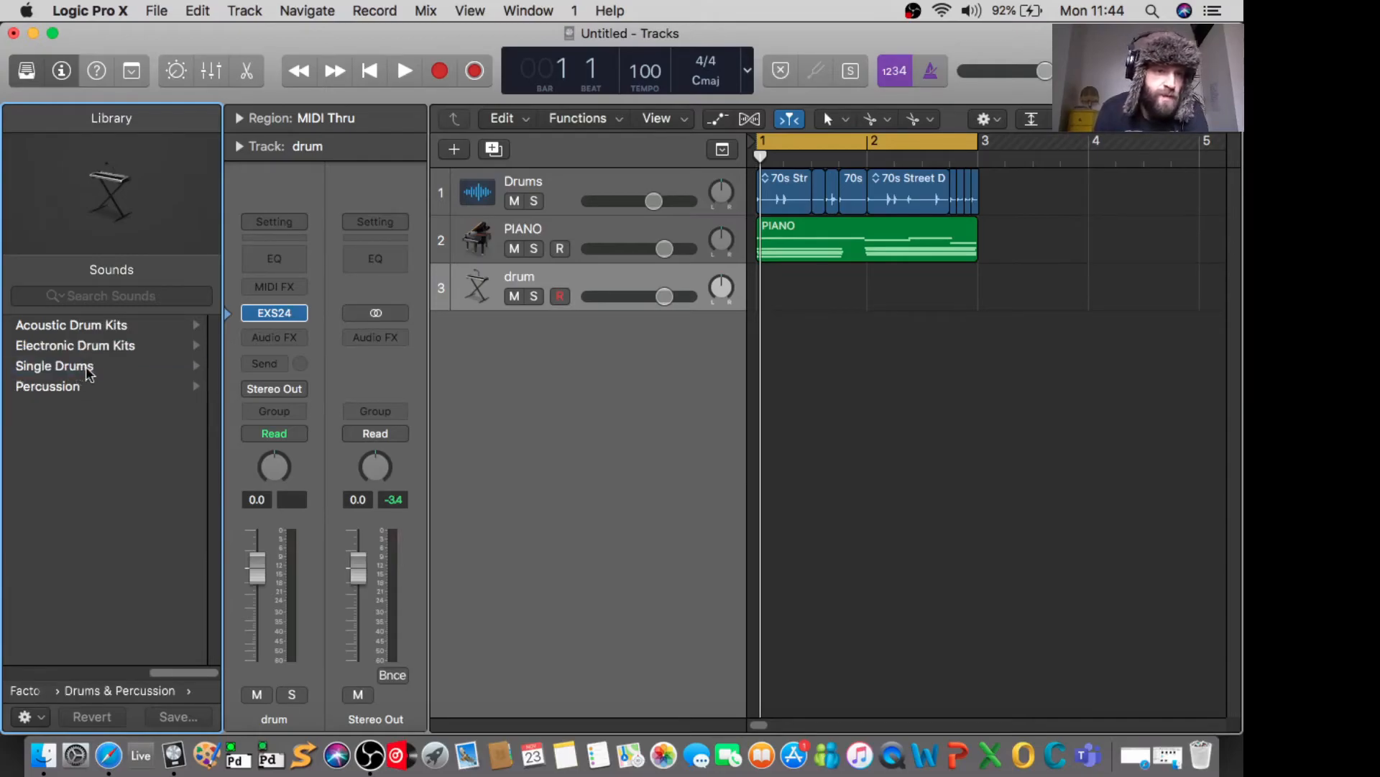
pyautogui.click(103, 323)
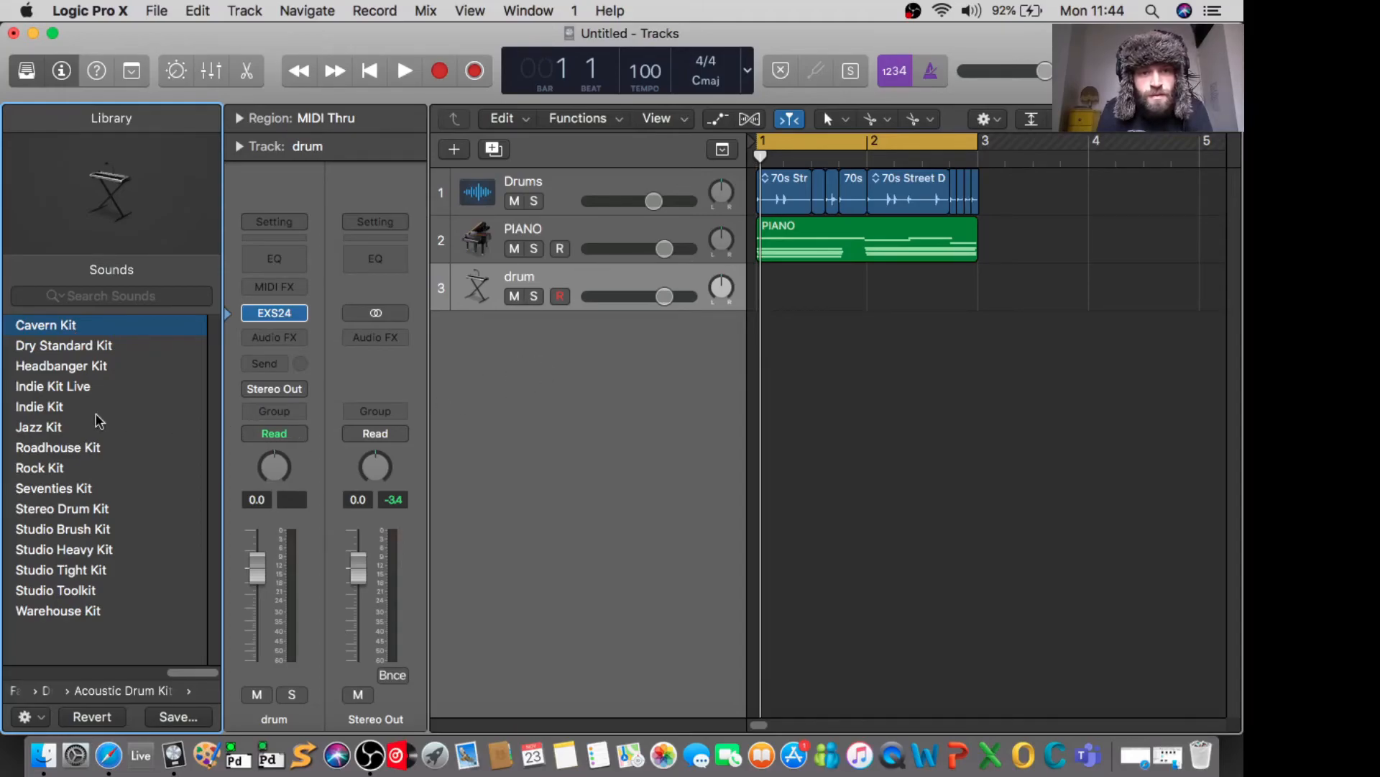
pyautogui.click(65, 390)
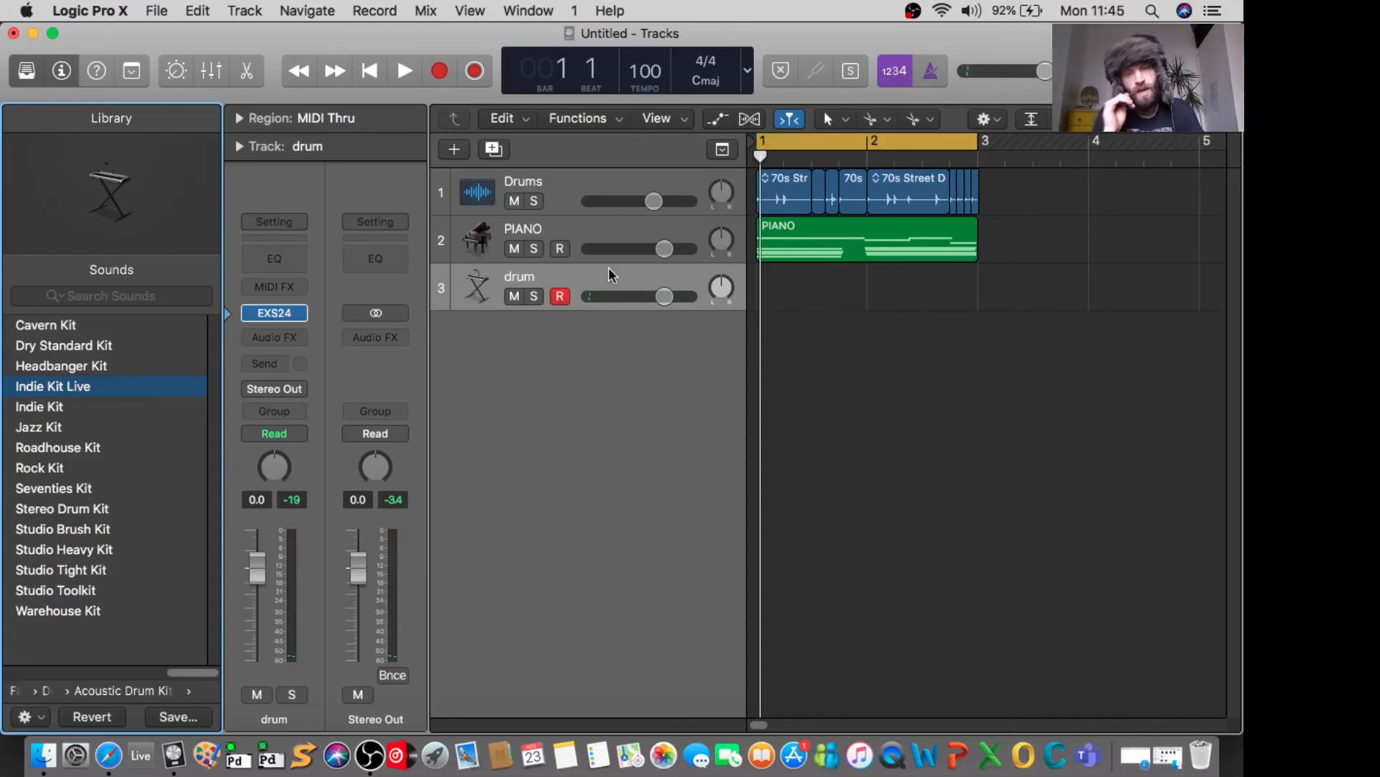
# Record a MIDI drum part over the two-bar cycle on the drum track and play it back.
pyautogui.click(442, 68)
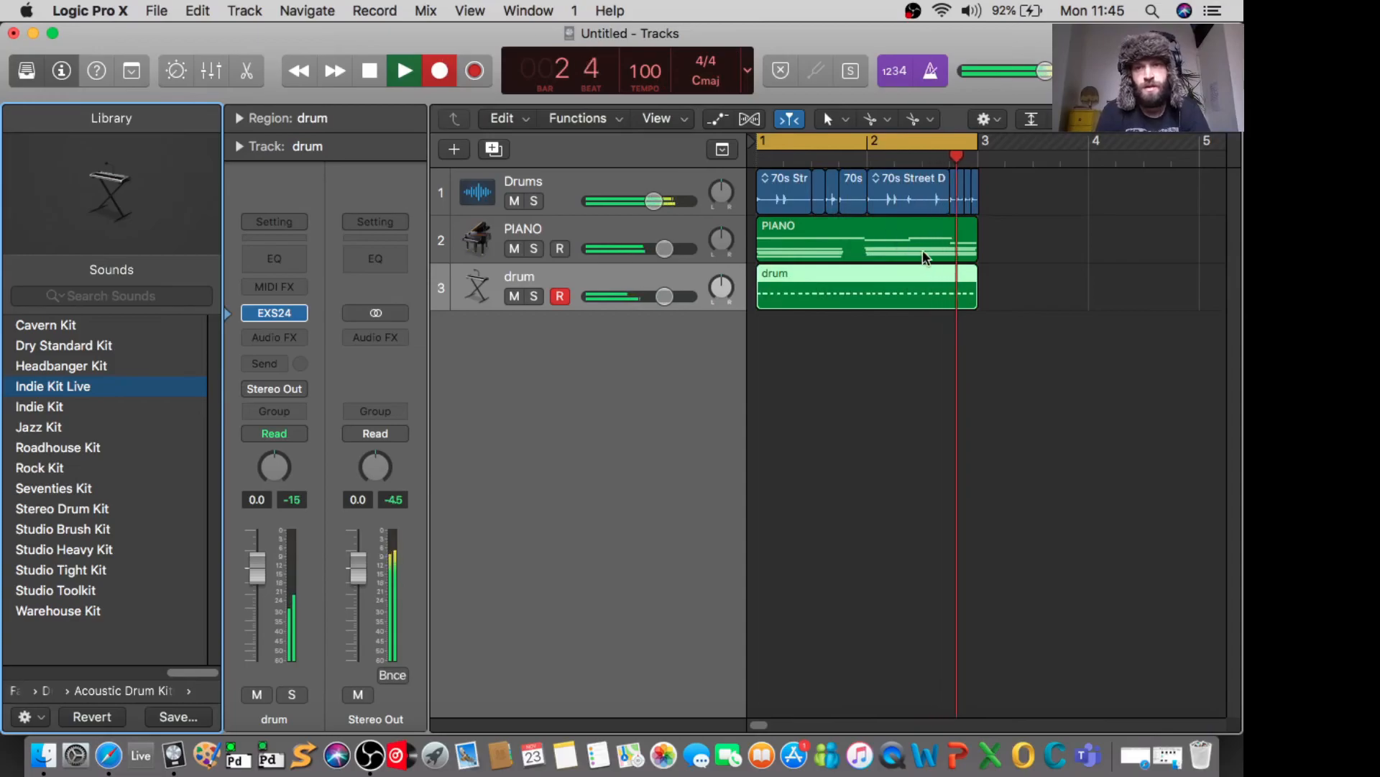
pyautogui.press('space')
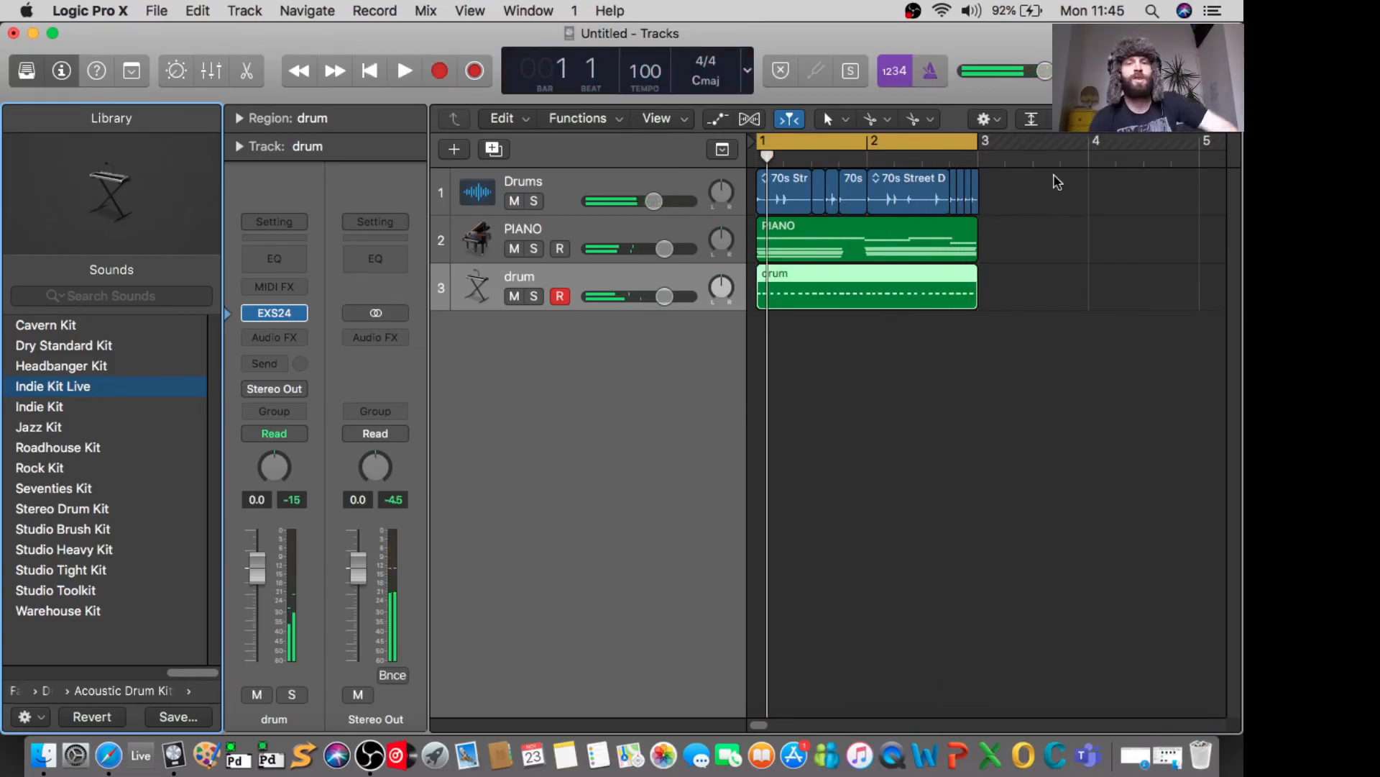
pyautogui.press('space')
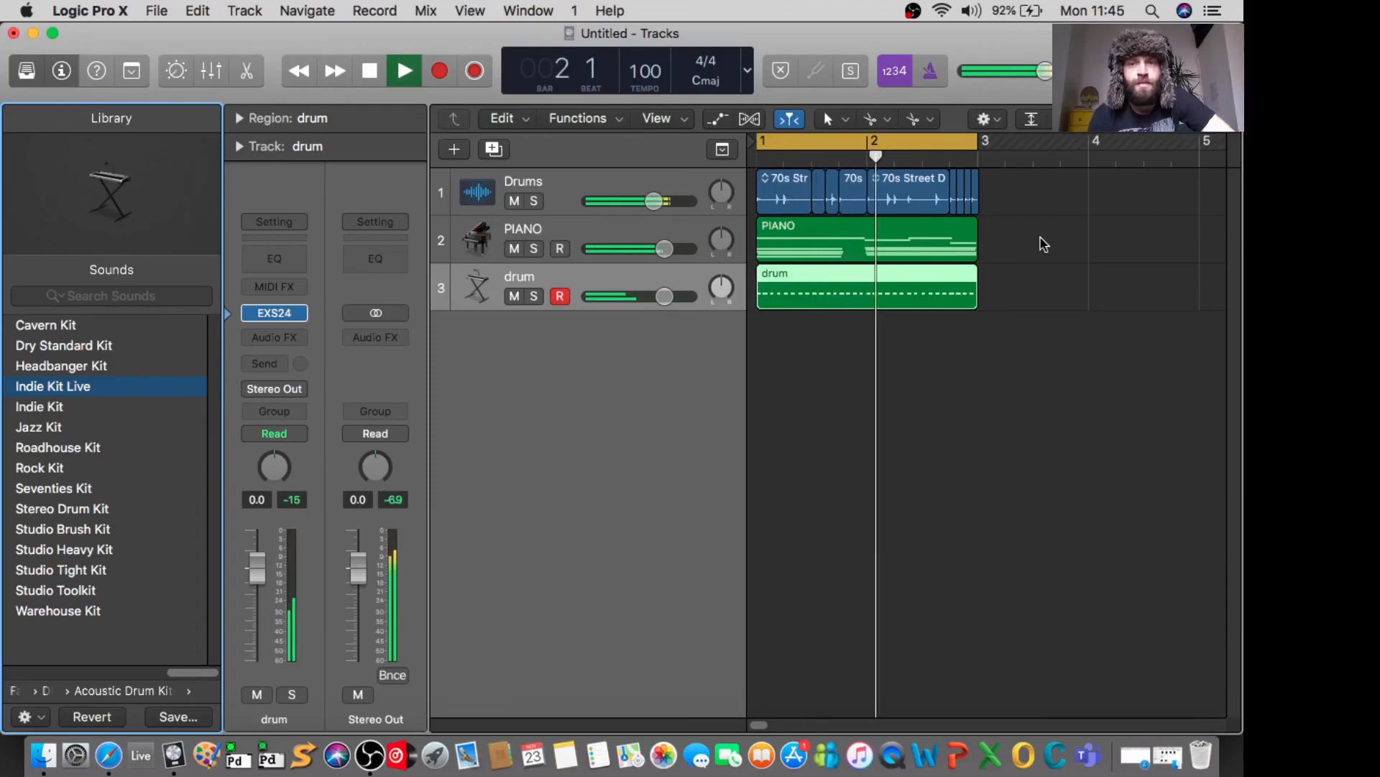
pyautogui.press('space')
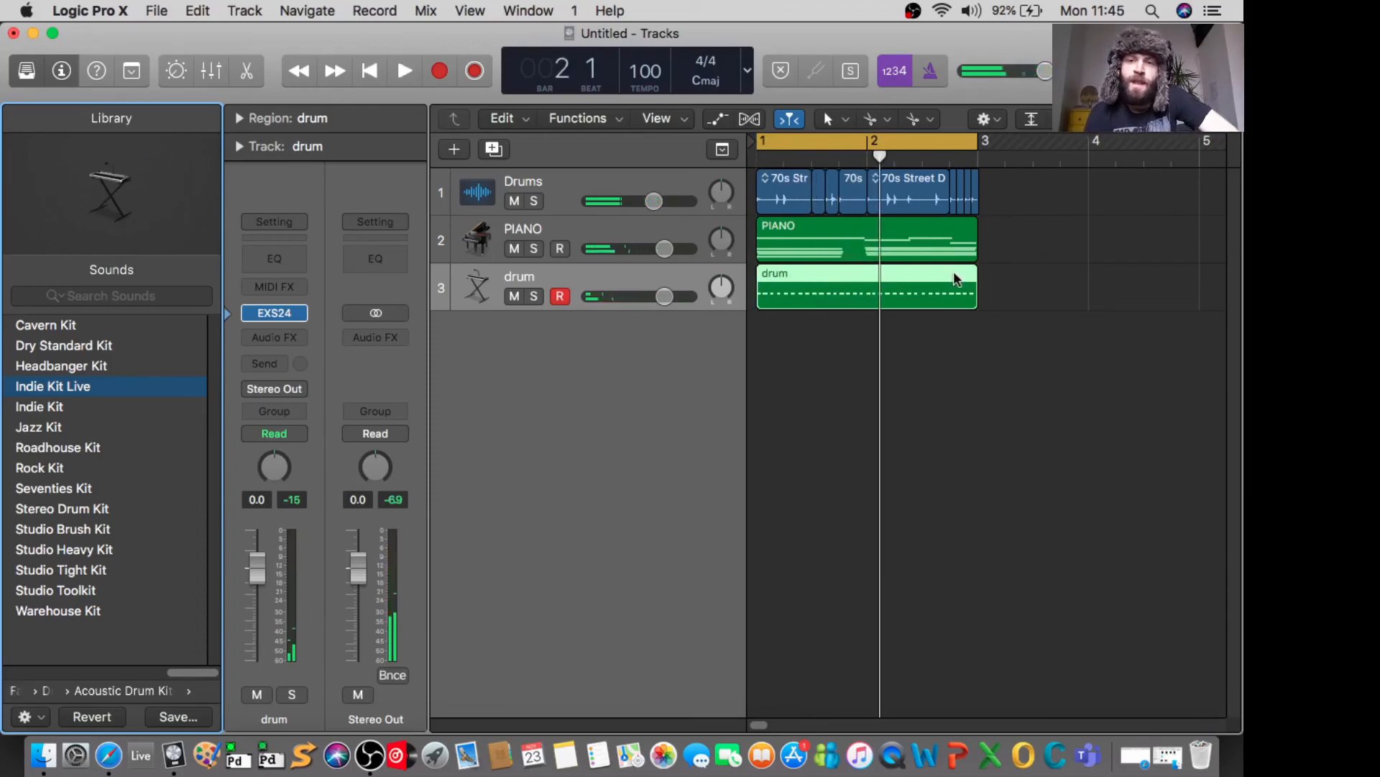